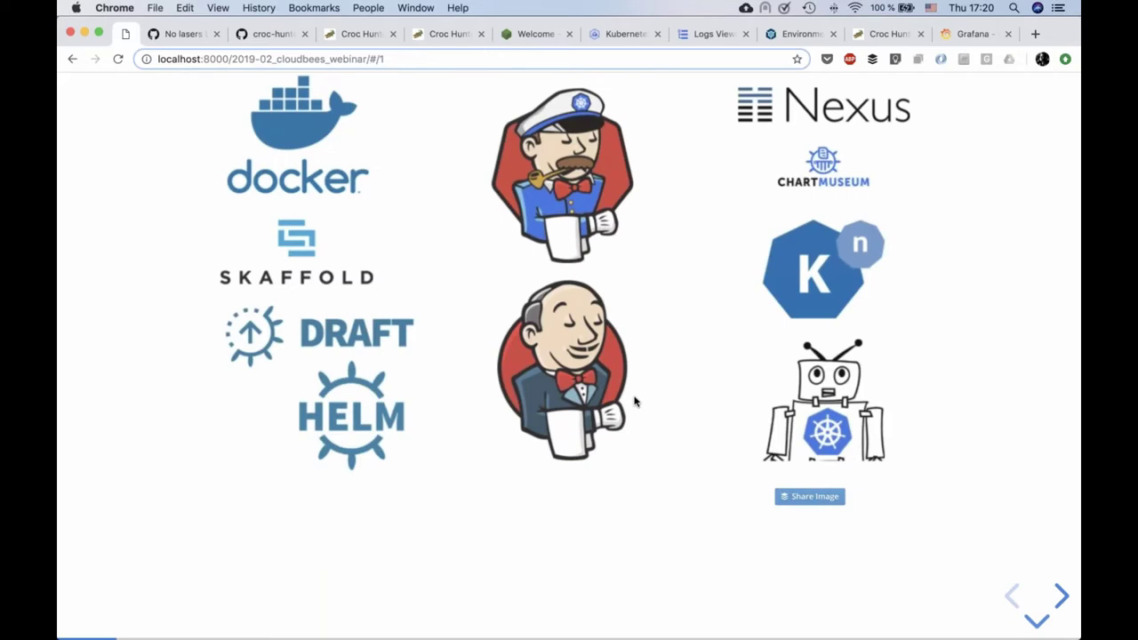
# Advance the presentation to the Serverless Jenkins slide and close the Welcome page in the browser.
pyautogui.press('Down')
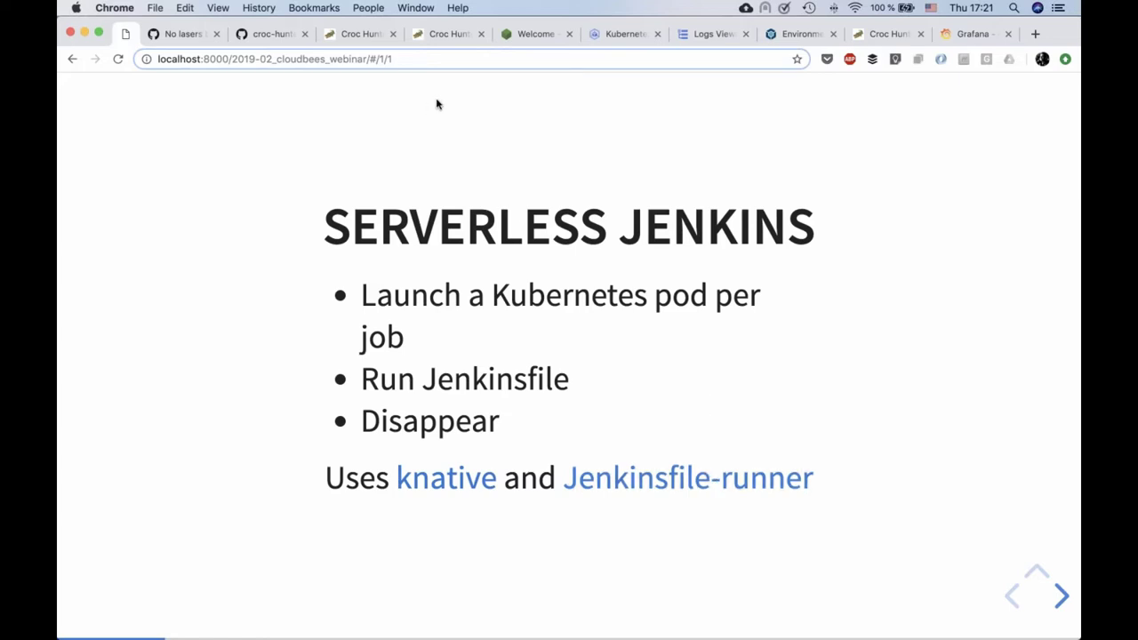
pyautogui.click(569, 34)
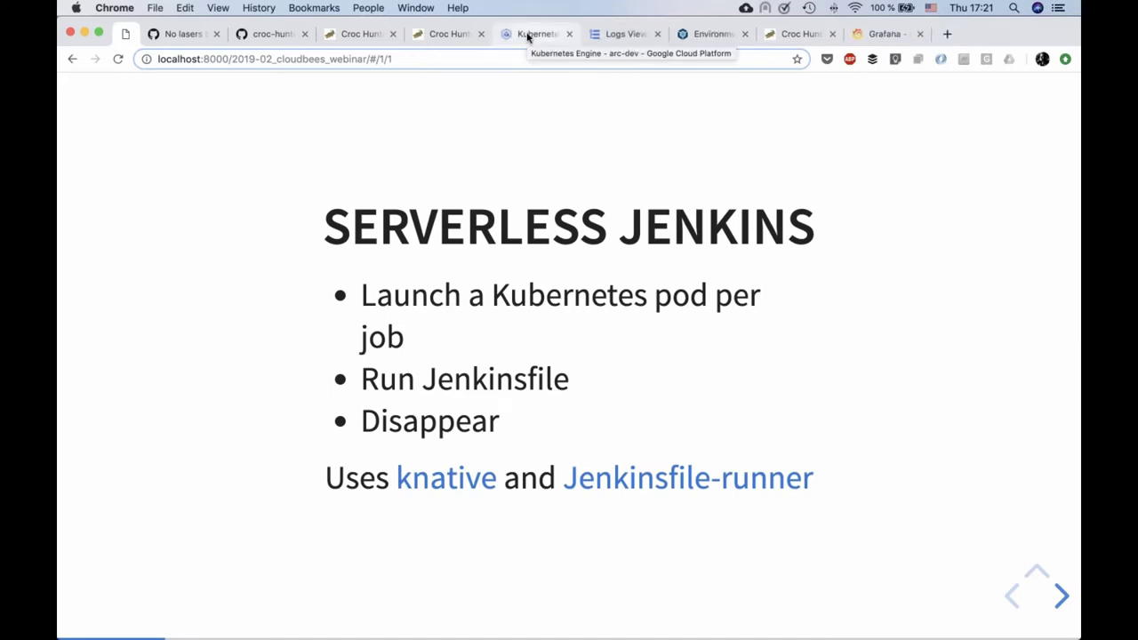
# Open the samurainarrow cluster's details in Kubernetes Engine and examine the default-pool's autoscaling setting.
pyautogui.click(528, 36)
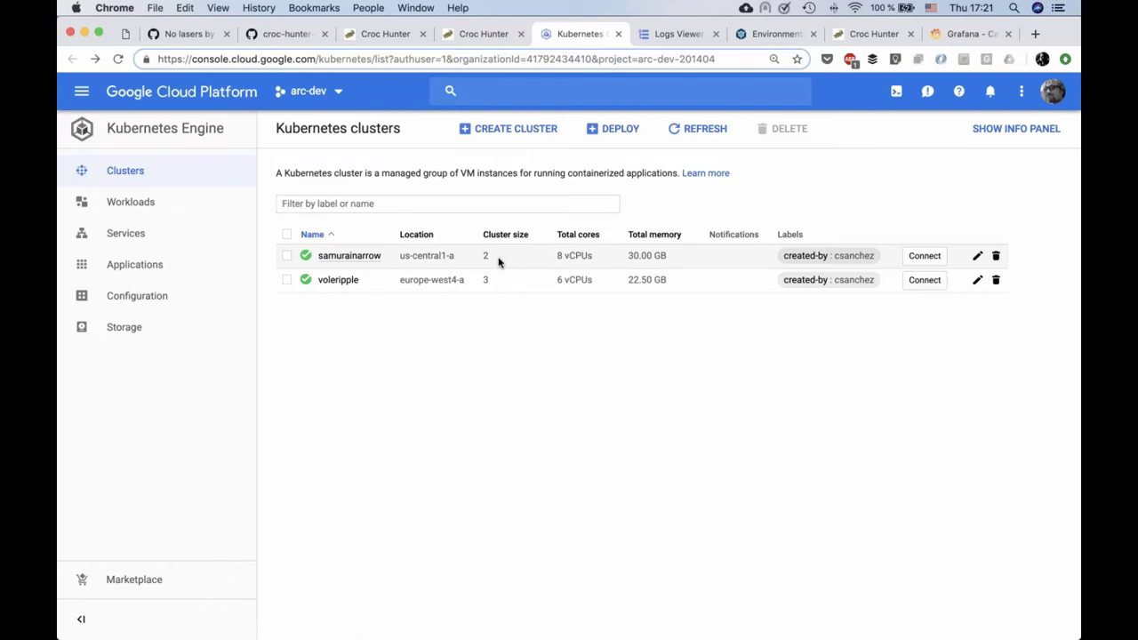
pyautogui.click(357, 256)
pyautogui.scroll(-5, 471, 306)
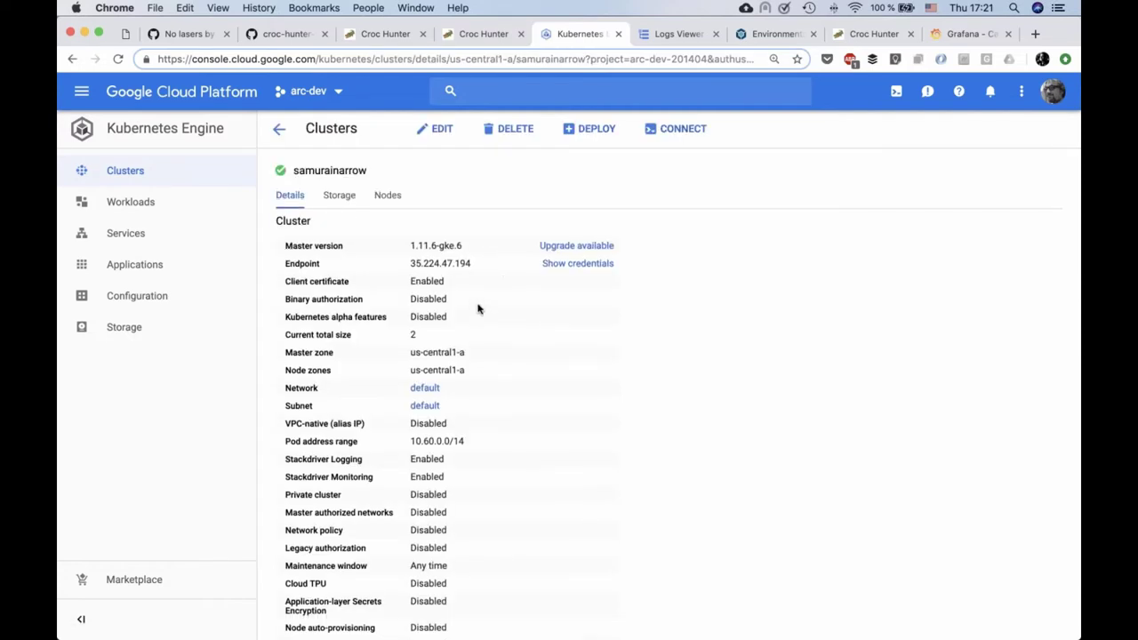
pyautogui.scroll(-3, 470, 306)
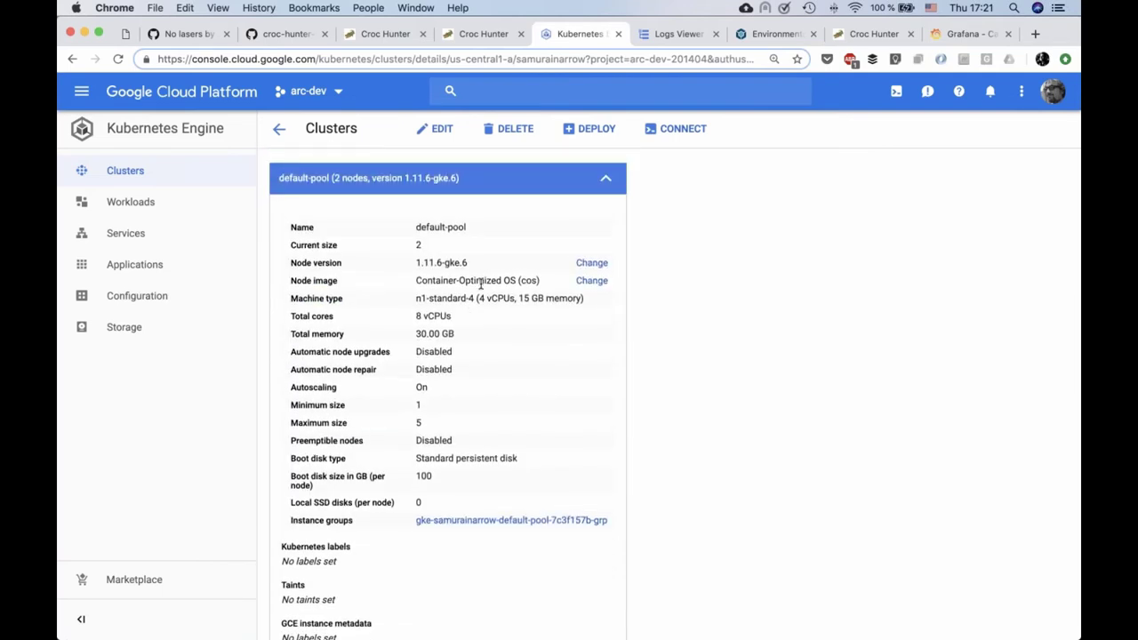
pyautogui.moveTo(289, 389); pyautogui.dragTo(455, 386)
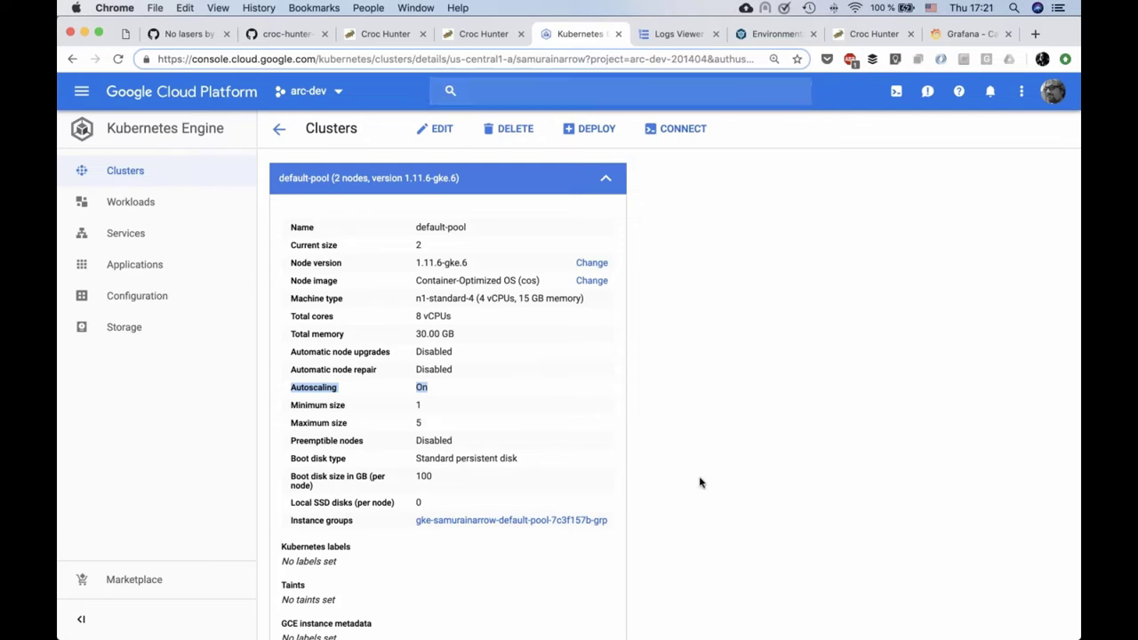
# In Logs Viewer, resubmit the filter for the samurainarrow cluster's build-step-jenkins container to load the latest log entries.
pyautogui.click(669, 37)
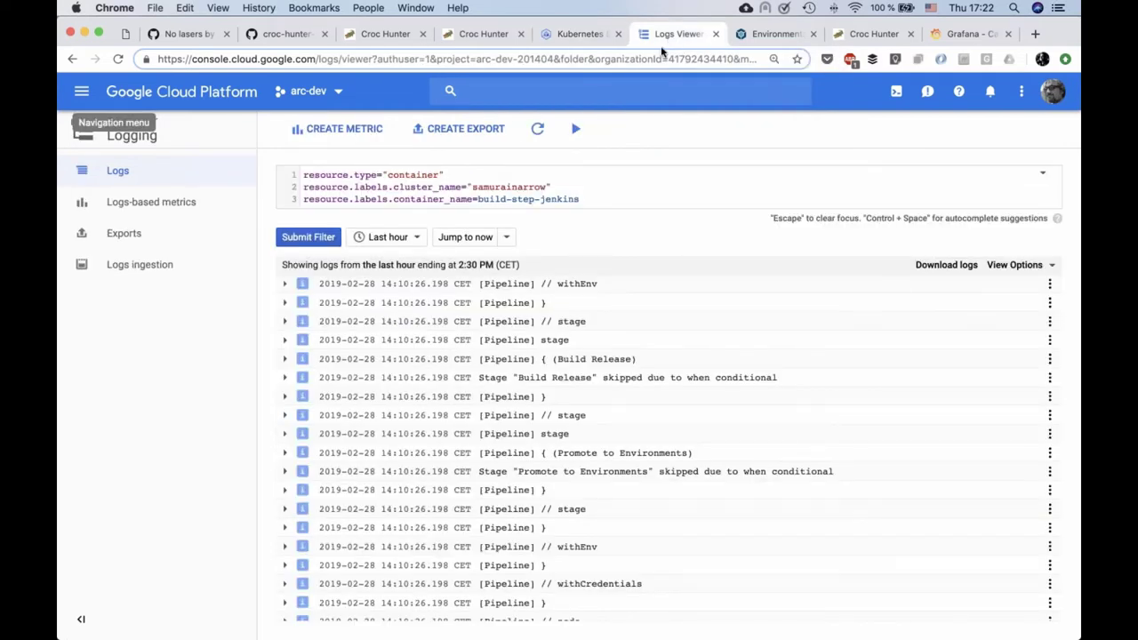
pyautogui.click(312, 242)
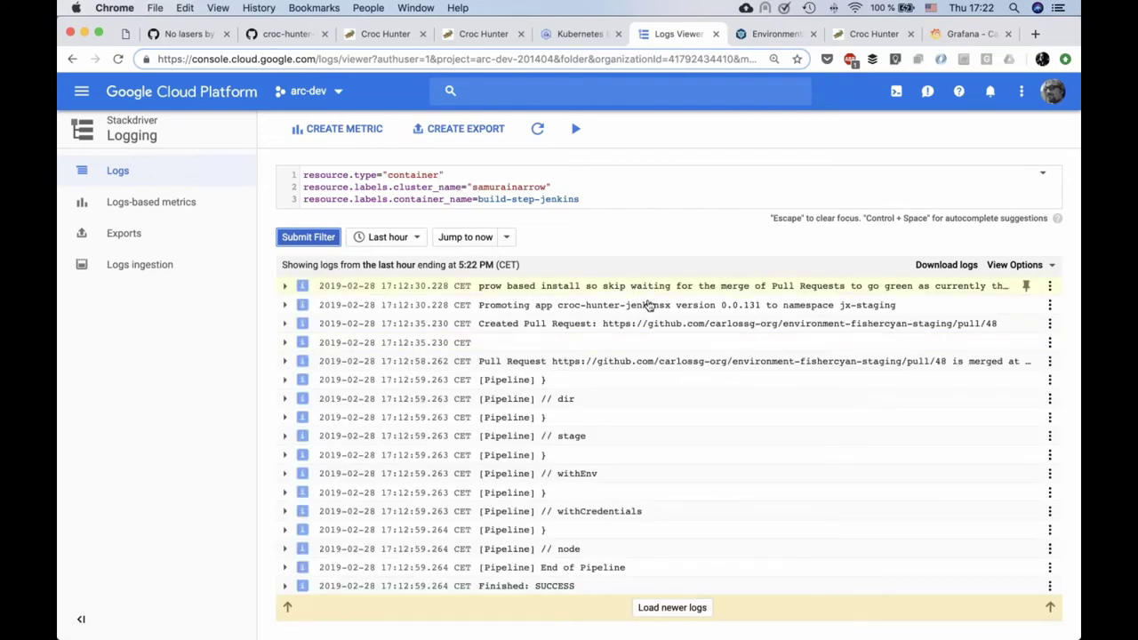
pyautogui.scroll(-2, 661, 365)
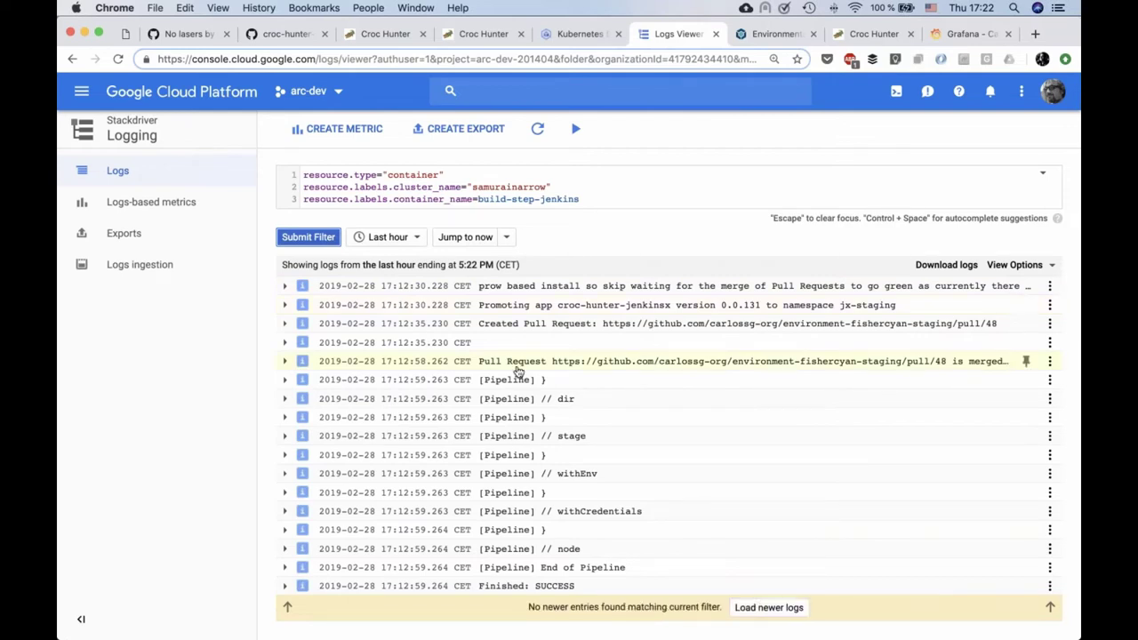
# Read back through the pipeline log from the staging promotion and Helm packaging to the Docker image build steps.
pyautogui.scroll(3, 574, 341)
pyautogui.scroll(3, 573, 341)
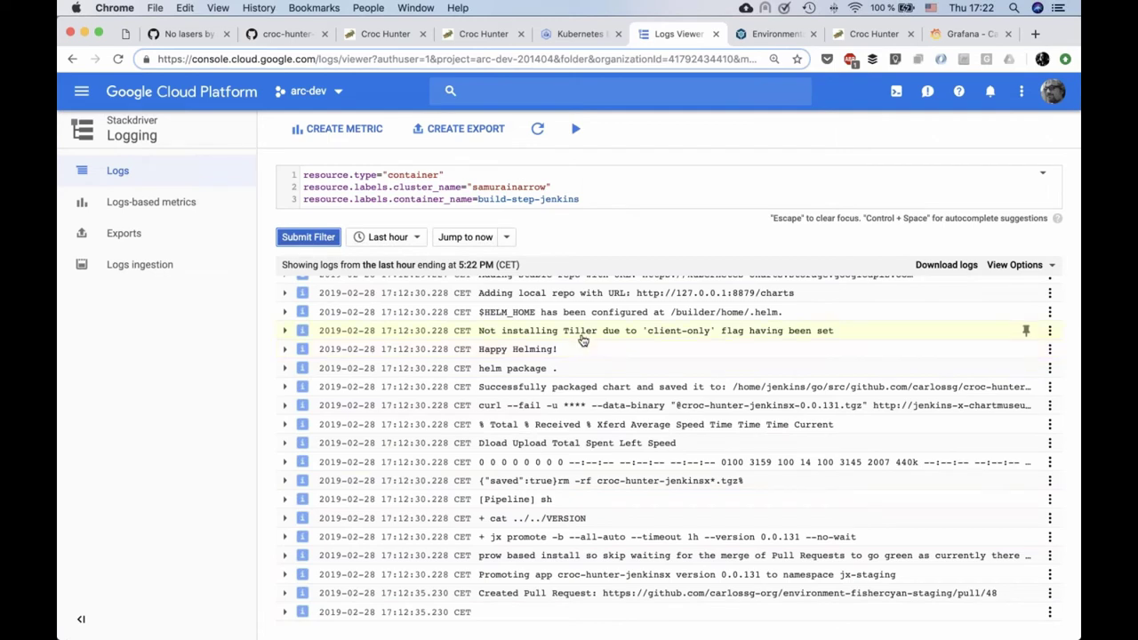
pyautogui.scroll(3, 582, 341)
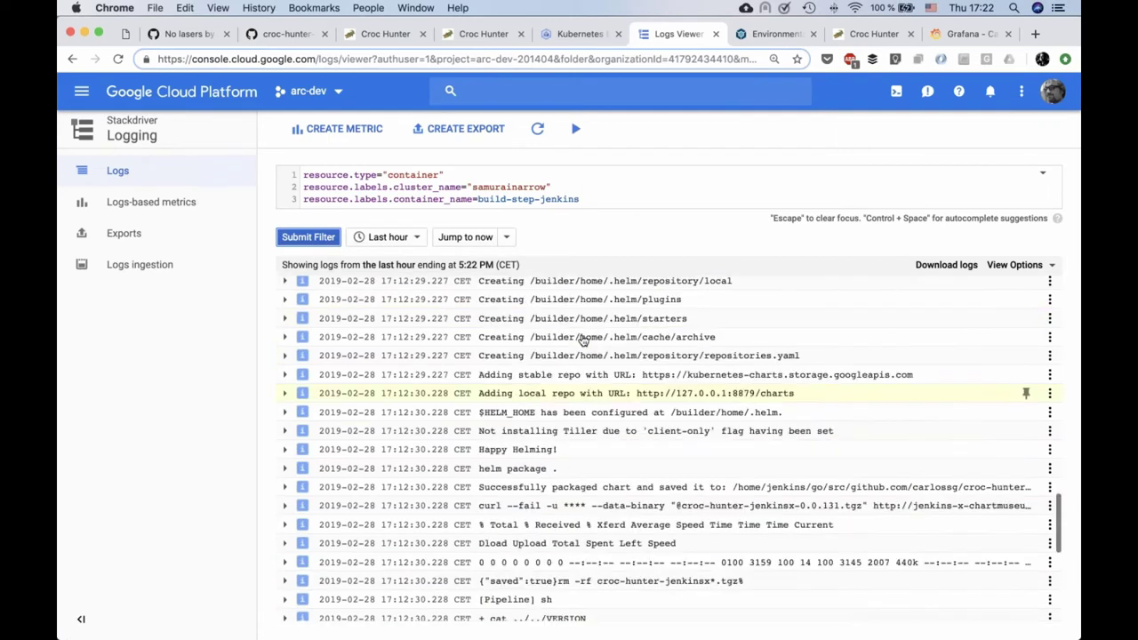
pyautogui.scroll(3, 582, 341)
pyautogui.scroll(1, 582, 341)
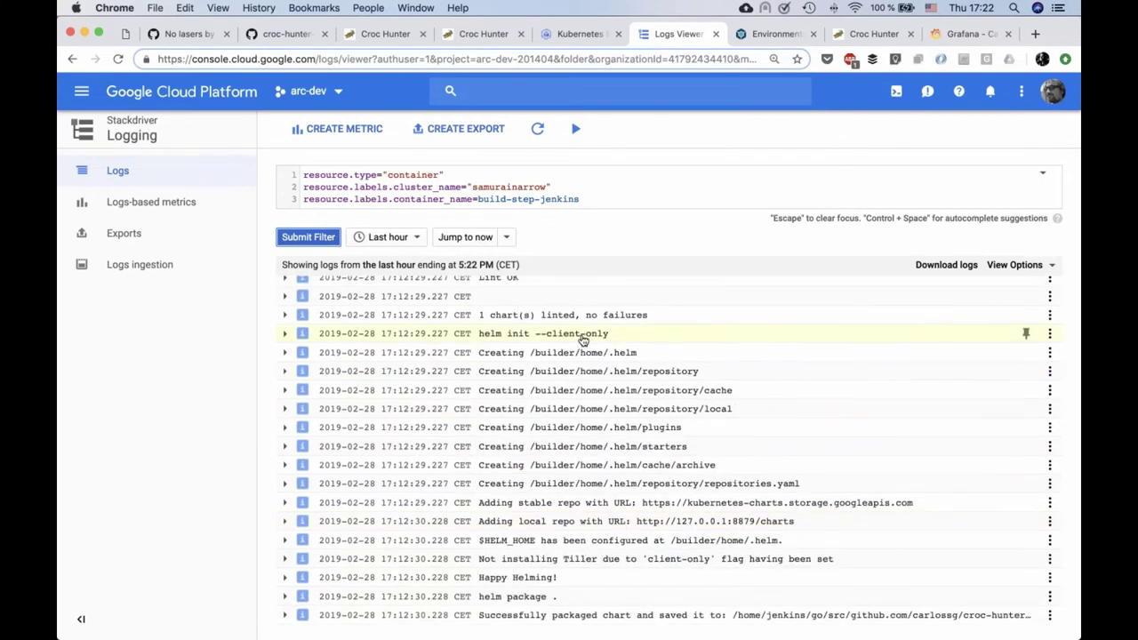
pyautogui.scroll(5, 583, 341)
pyautogui.scroll(10, 582, 341)
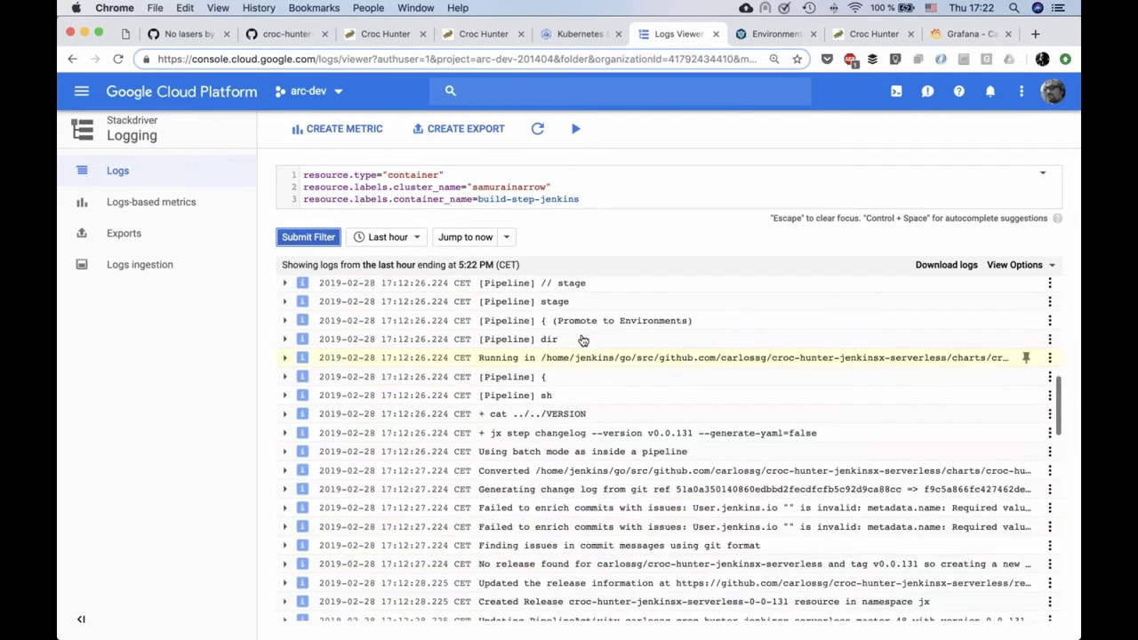
pyautogui.scroll(-5, 583, 341)
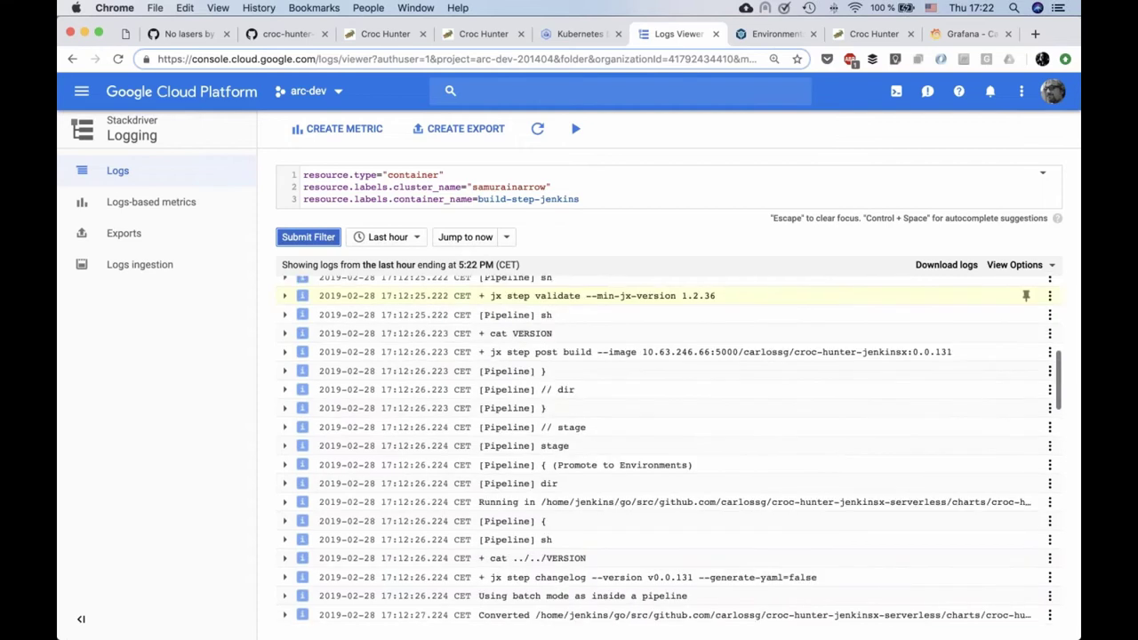
pyautogui.scroll(5, 667, 449)
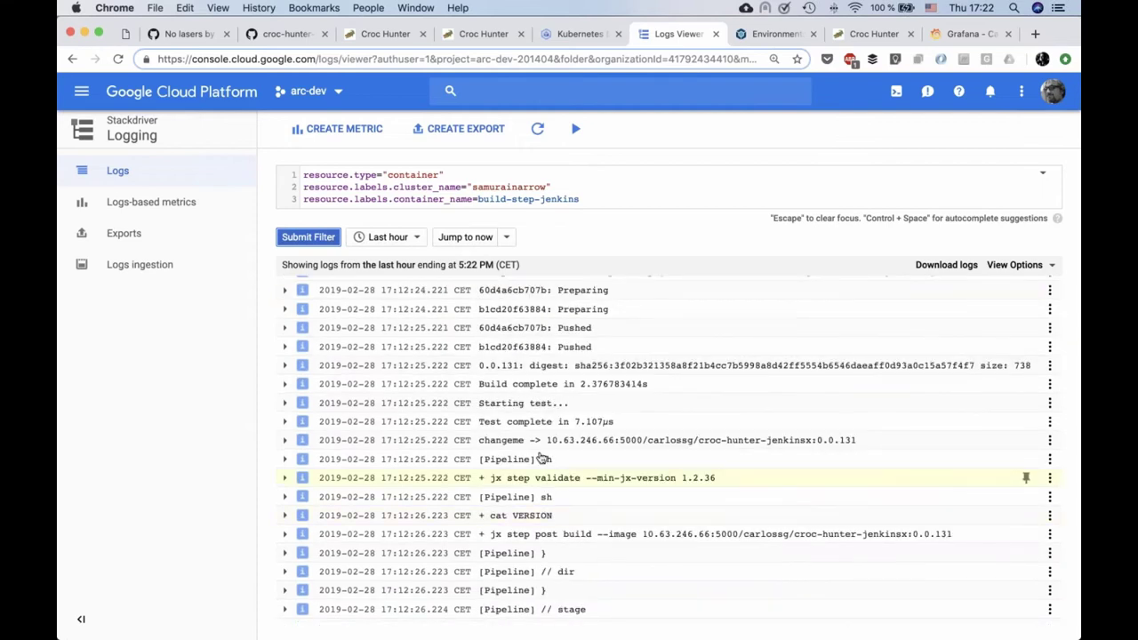
pyautogui.scroll(5, 542, 457)
pyautogui.scroll(5, 560, 356)
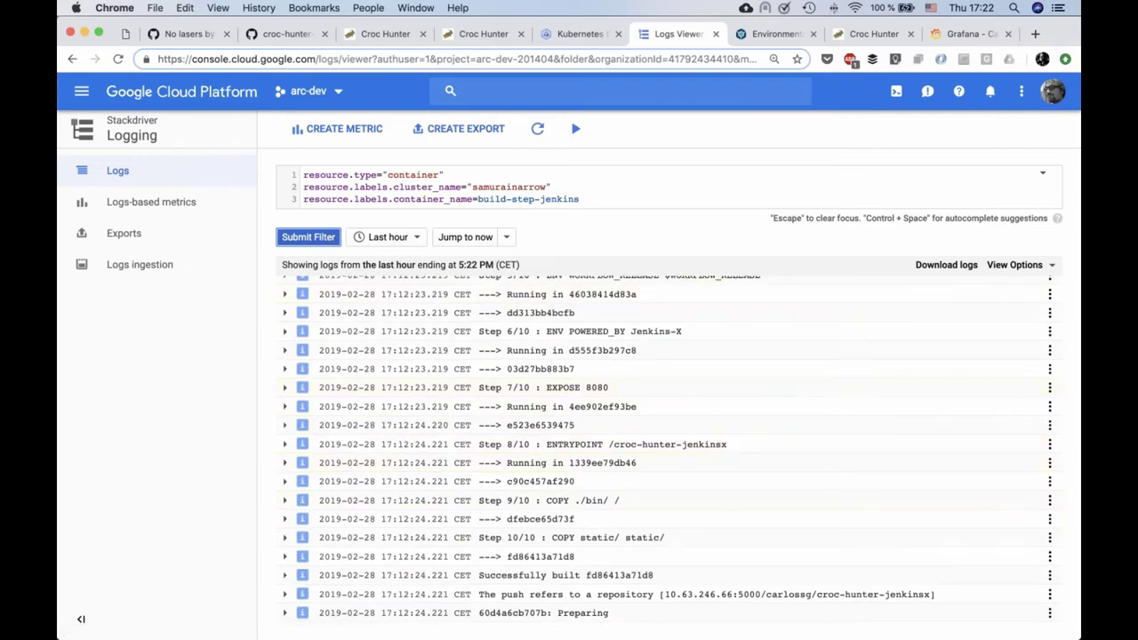
# In CloudBees Core, reload the Jx team's Environments overview by way of the team list.
pyautogui.click(750, 36)
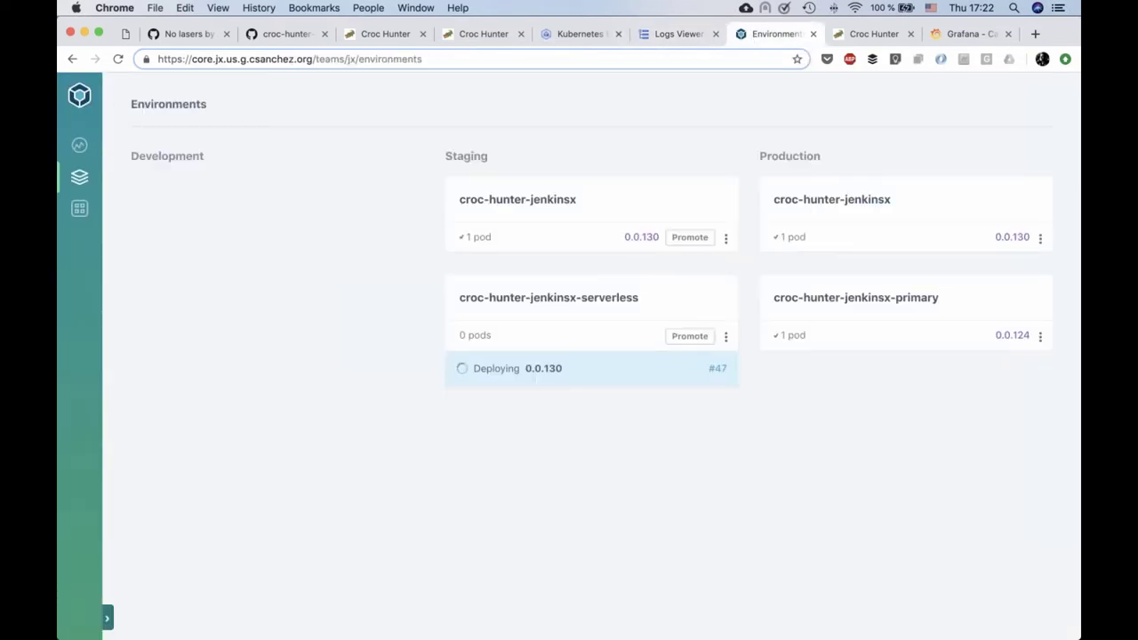
pyautogui.click(82, 179)
pyautogui.click(86, 104)
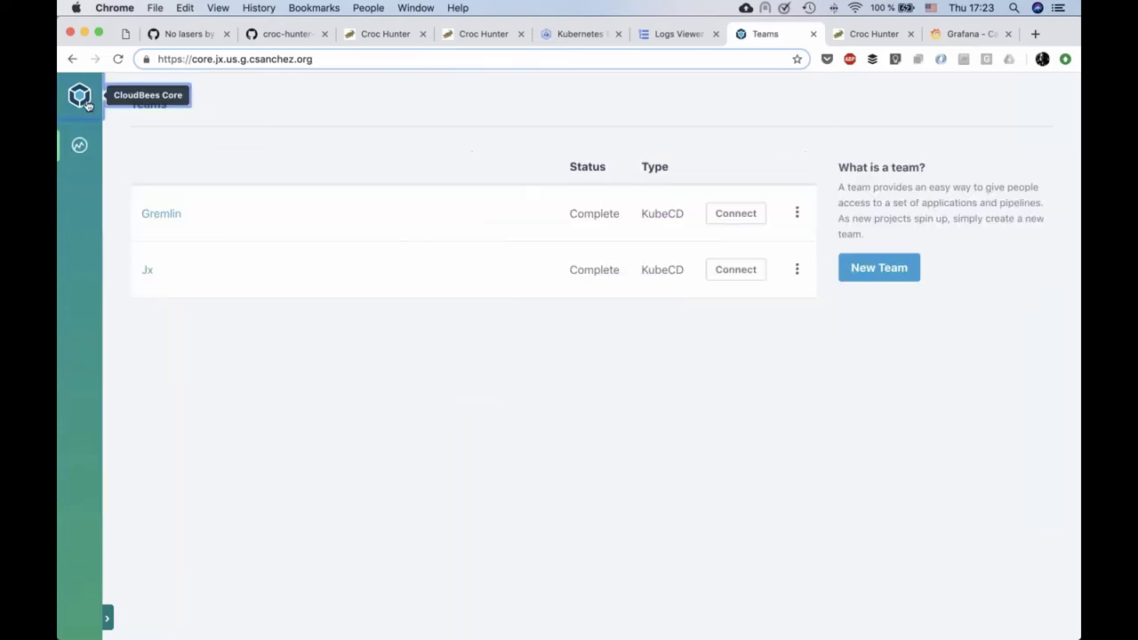
pyautogui.click(141, 271)
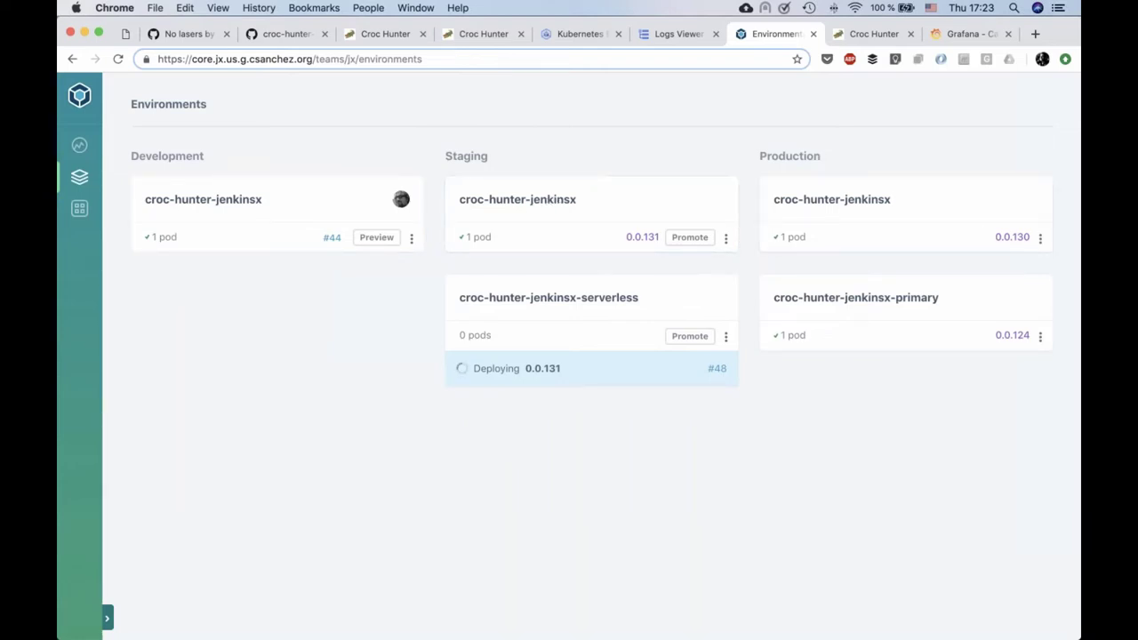
# Inspect the production croc-hunter-jenkinsx application's pods, issues, commits and build activity.
pyautogui.click(822, 200)
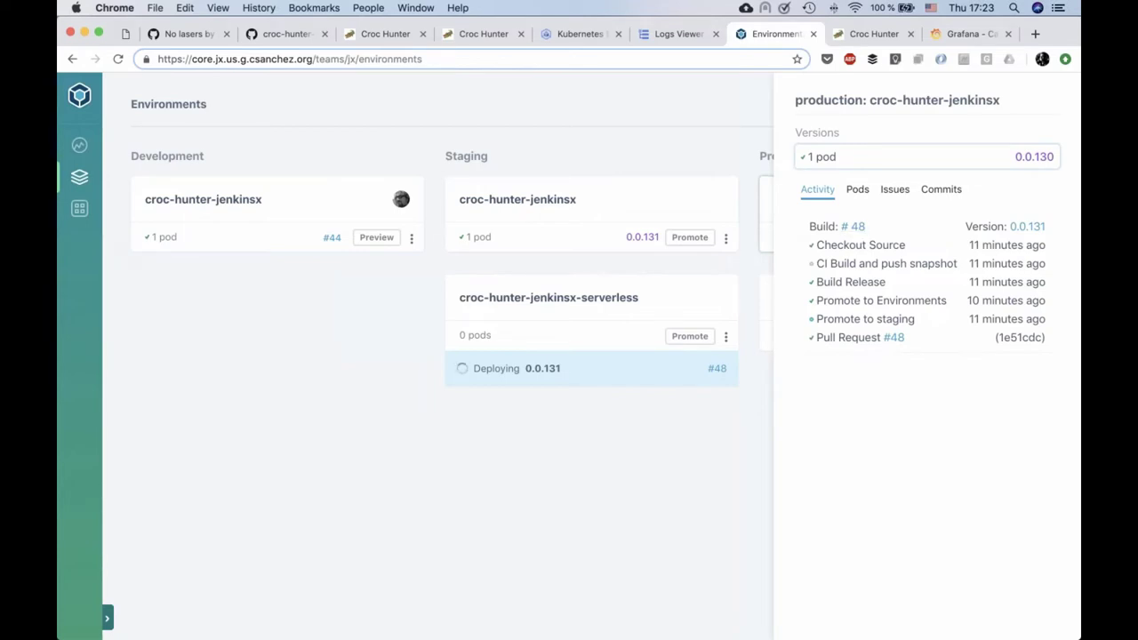
pyautogui.click(858, 191)
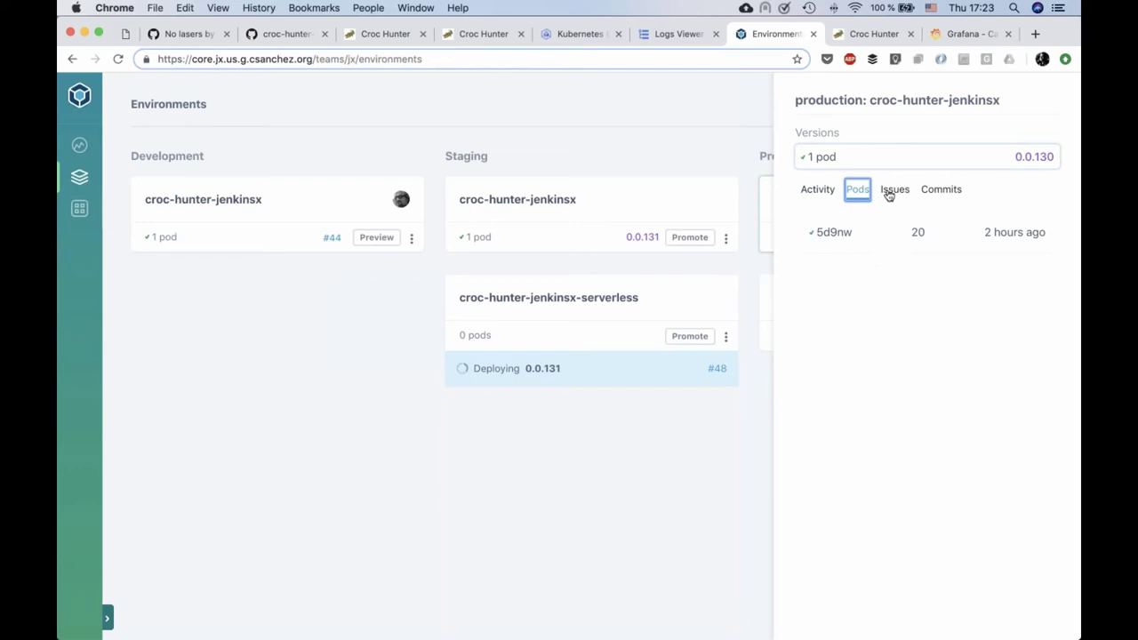
pyautogui.click(889, 193)
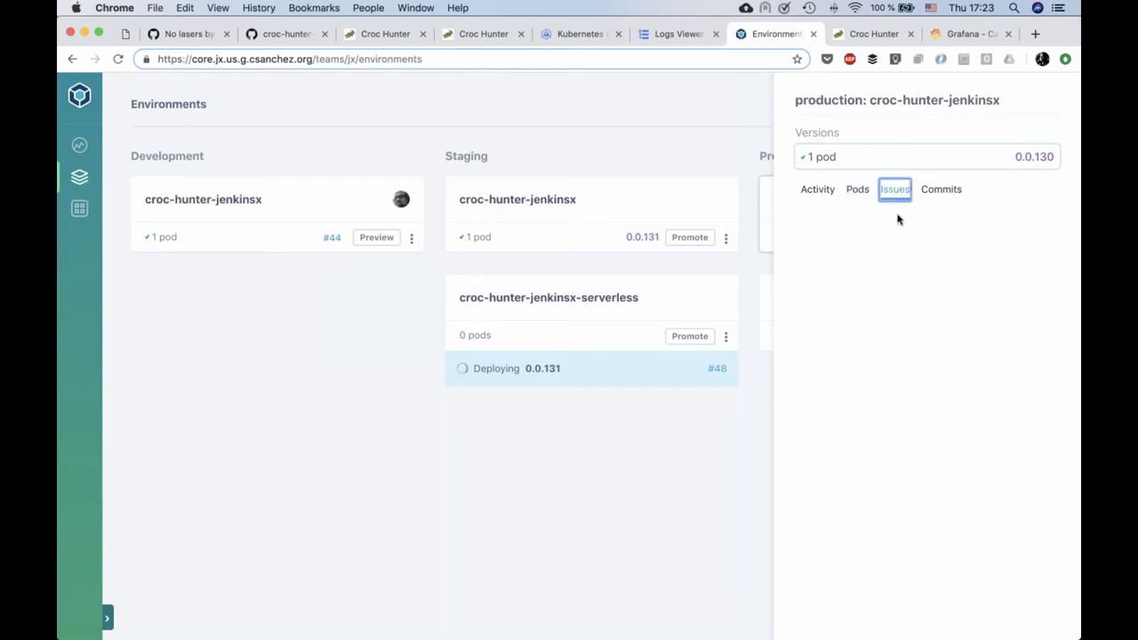
pyautogui.click(931, 194)
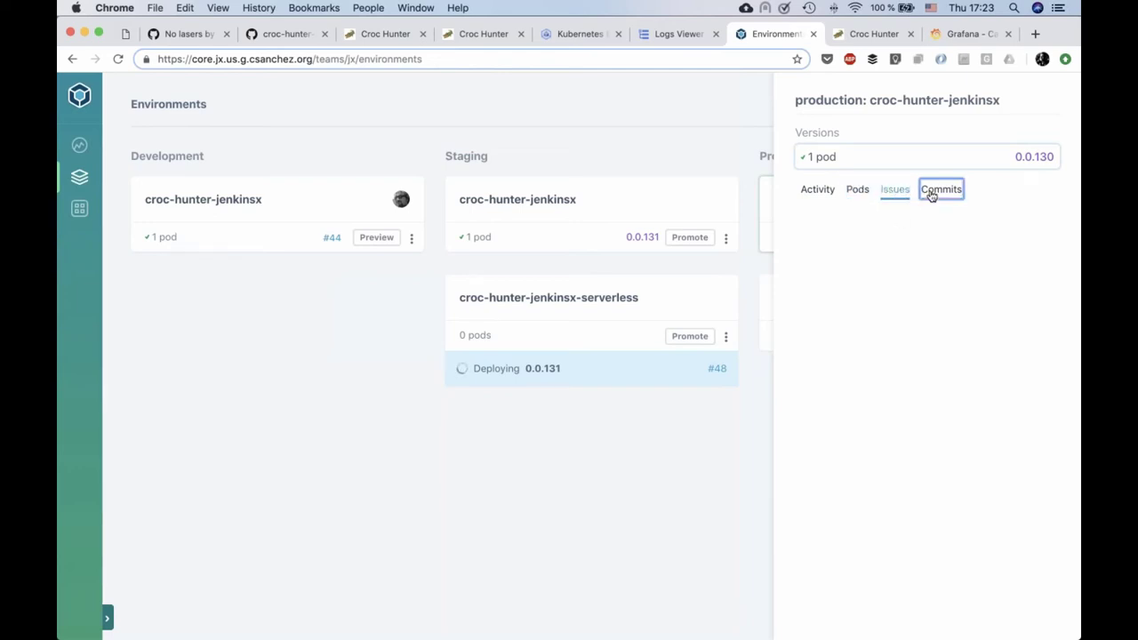
pyautogui.click(818, 192)
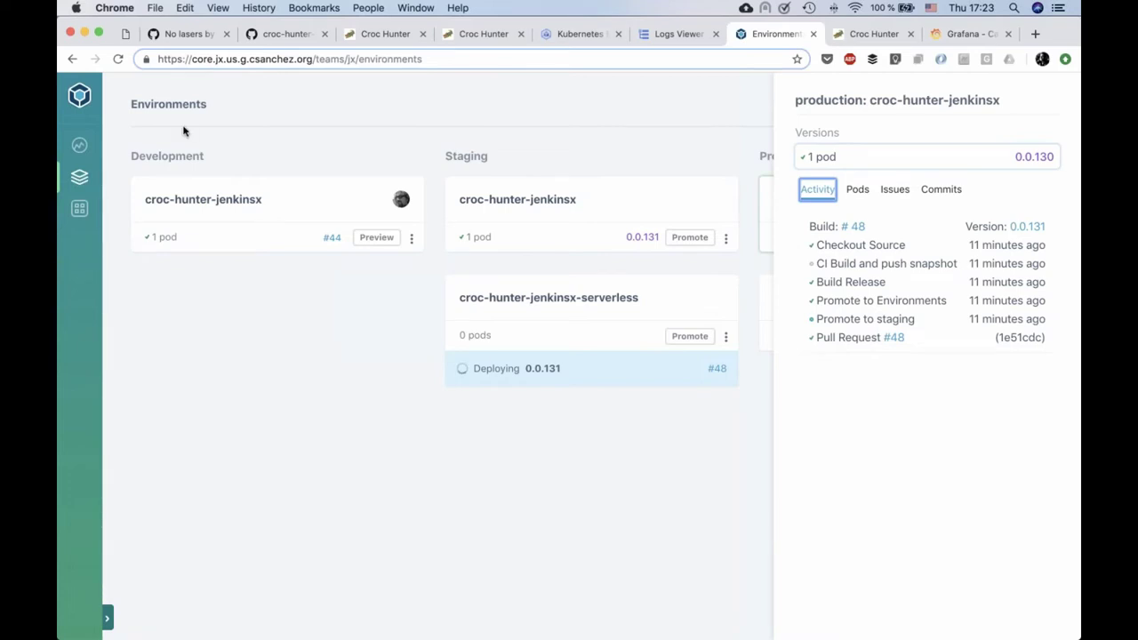
# Review the GitHub pull request that promotes croc-hunter-jenkinsx to 0.0.131 in the environment-fishercyan-staging repository.
pyautogui.click(276, 36)
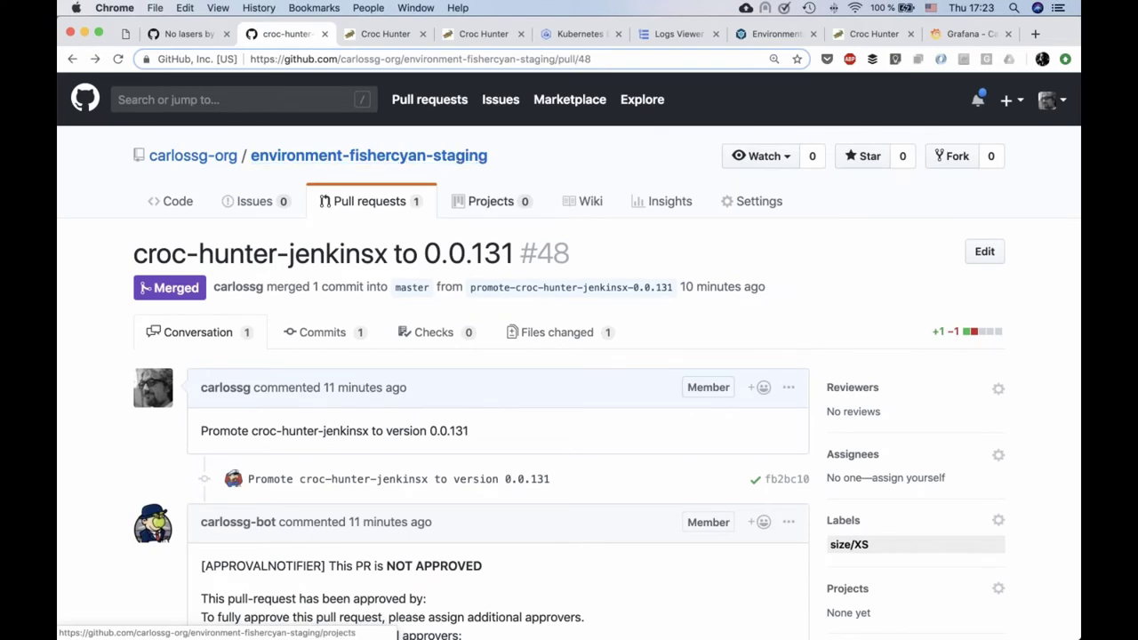
pyautogui.scroll(-5, 463, 201)
pyautogui.scroll(5, 457, 198)
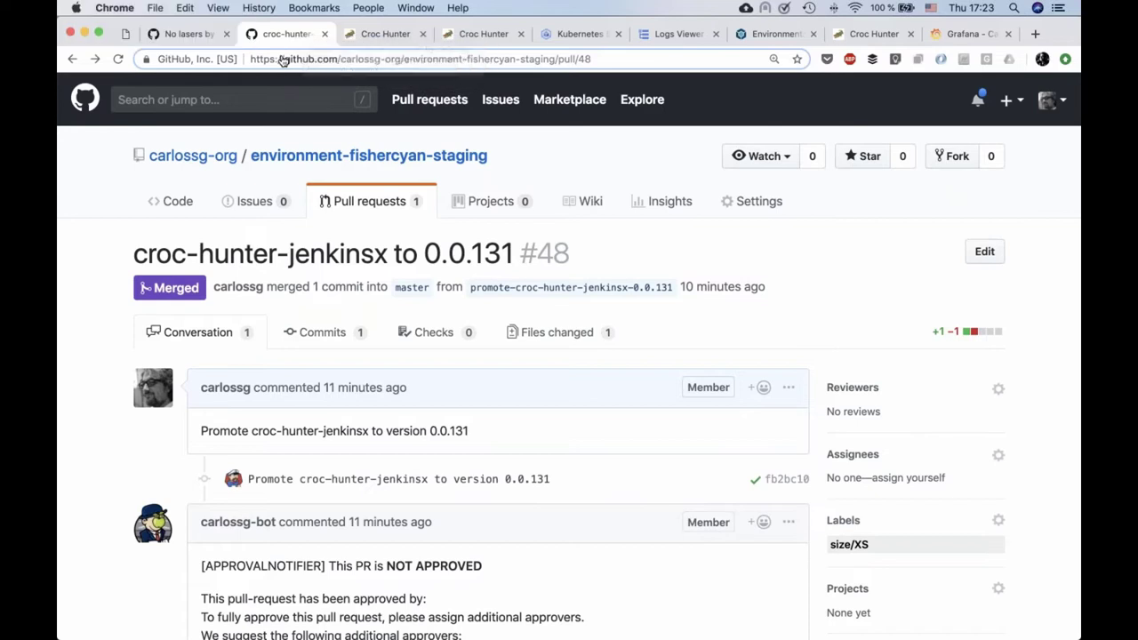
# Switch to iTerm2 and run jx create devpod --reuse --sync in the croc-hunter-jenkinsx-serverless directory, choosing the go DevPod kind.
pyautogui.press('super+Tab')
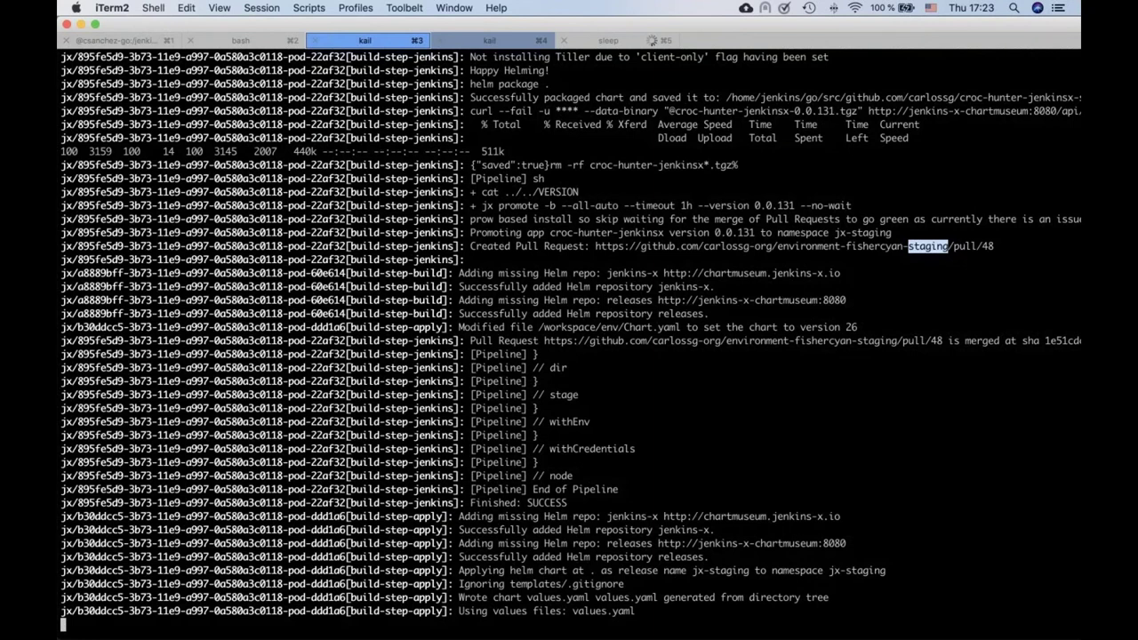
pyautogui.press('super+1')
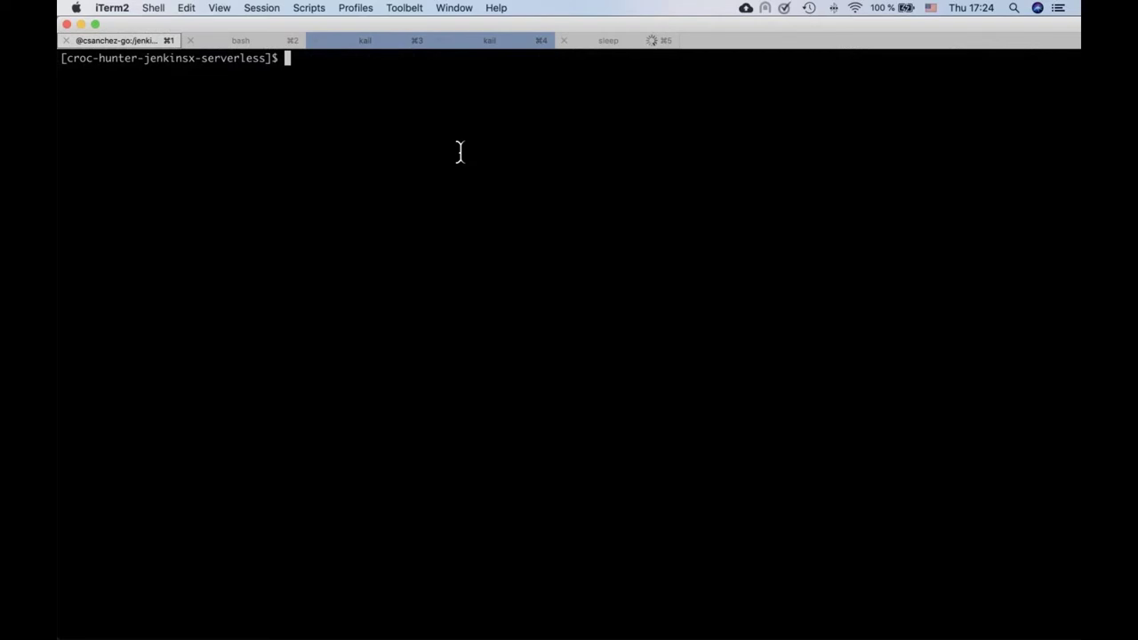
pyautogui.write('jx create devpod ')
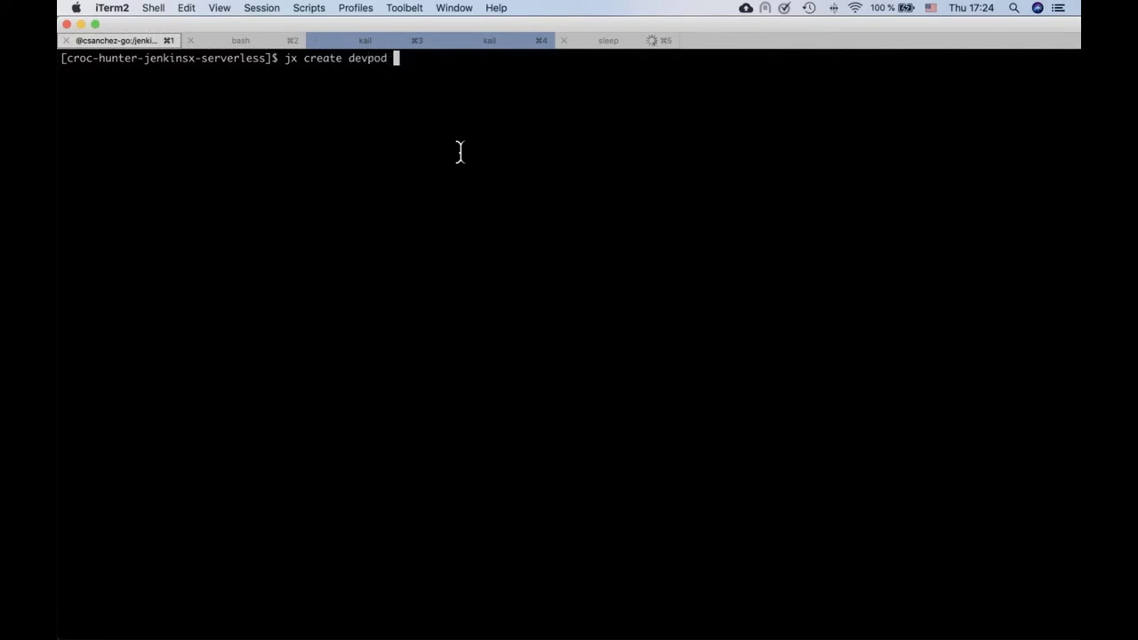
pyautogui.write('--reuse --sync')
pyautogui.press('Return')
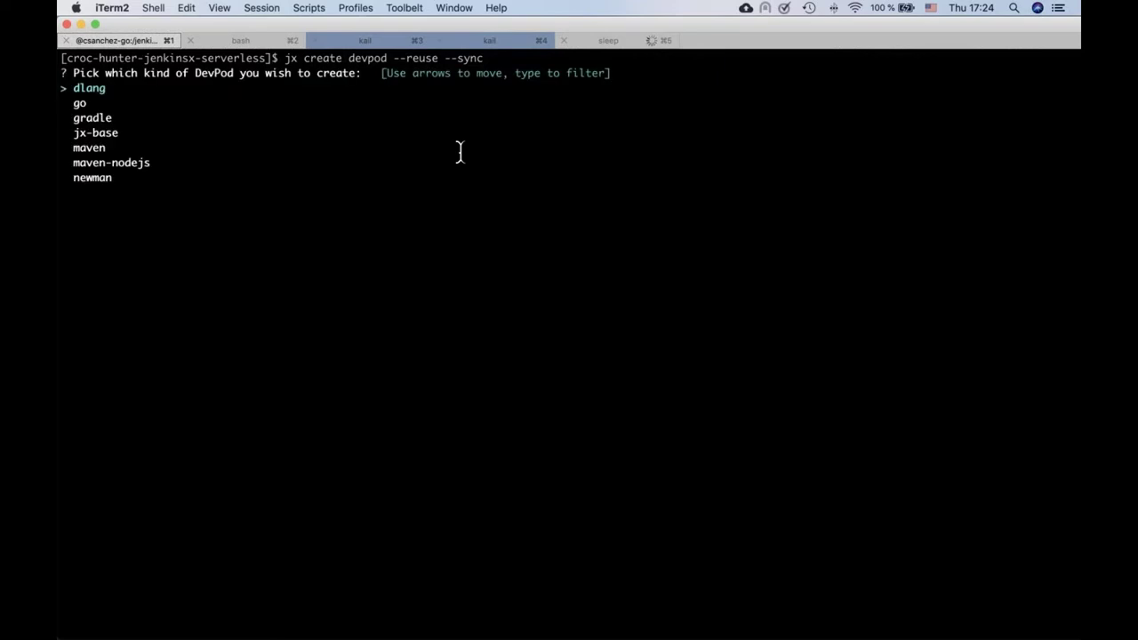
pyautogui.press('Down')
pyautogui.press('Return')
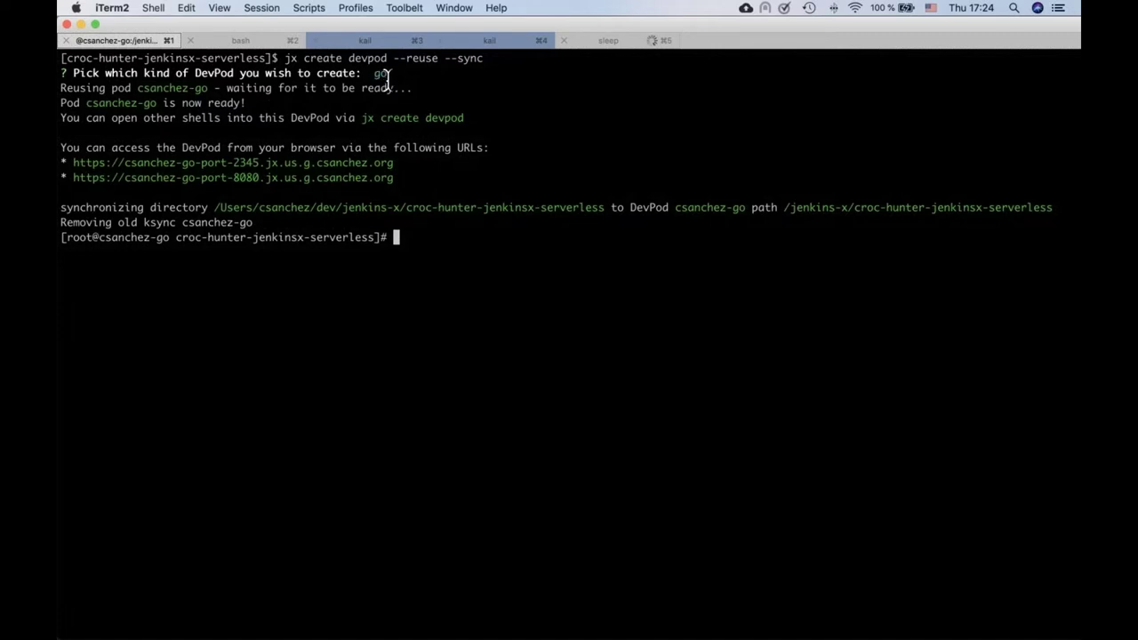
# Check the Go tooling inside the DevPod by running go, and list the synchronized project files with ls -laF.
pyautogui.write('go')
pyautogui.press('Return')
pyautogui.write('ls -laF')
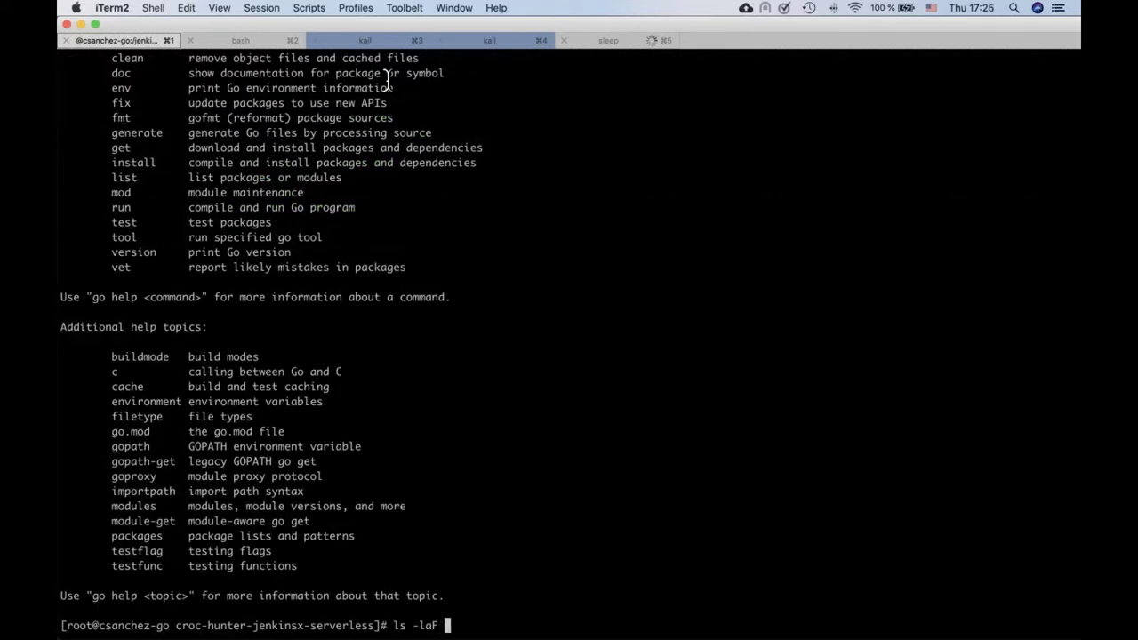
pyautogui.press('Return')
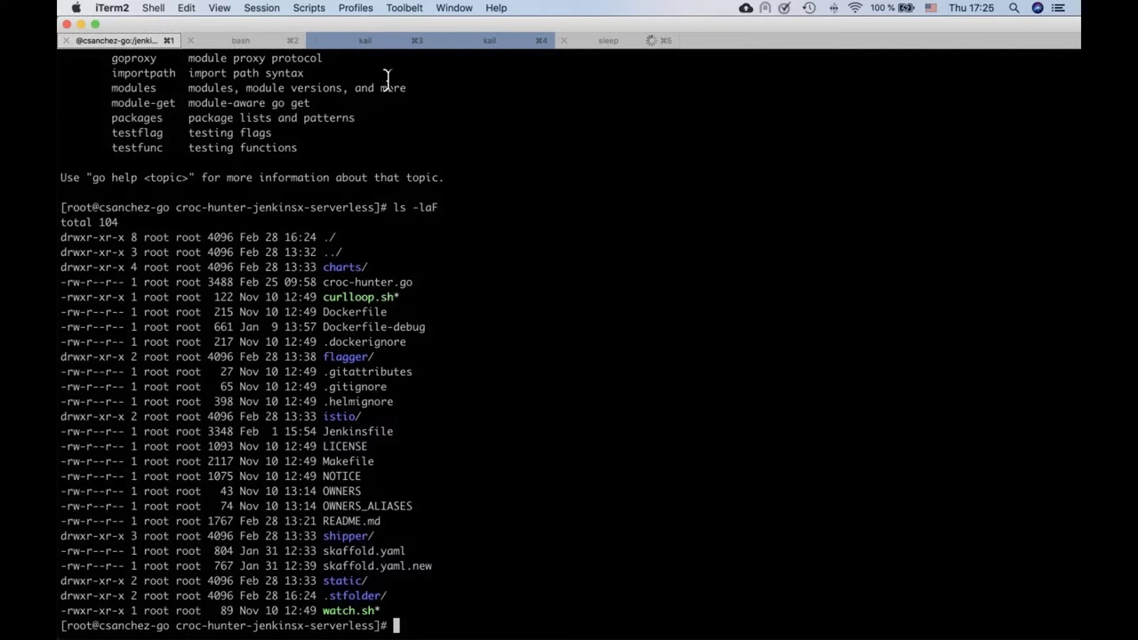
# Create an empty file named test in the local croc-hunter-jenkinsx-serverless directory and list its contents with ls -laF.
pyautogui.press('super+2')
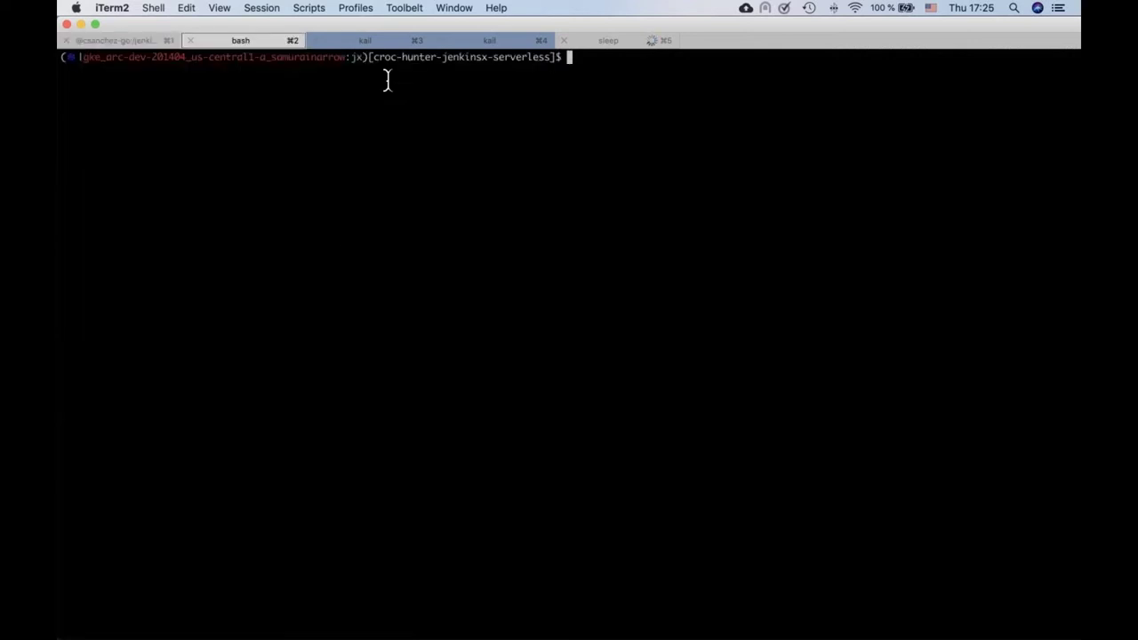
pyautogui.write('touch test')
pyautogui.press('Return')
pyautogui.write('ls -laF')
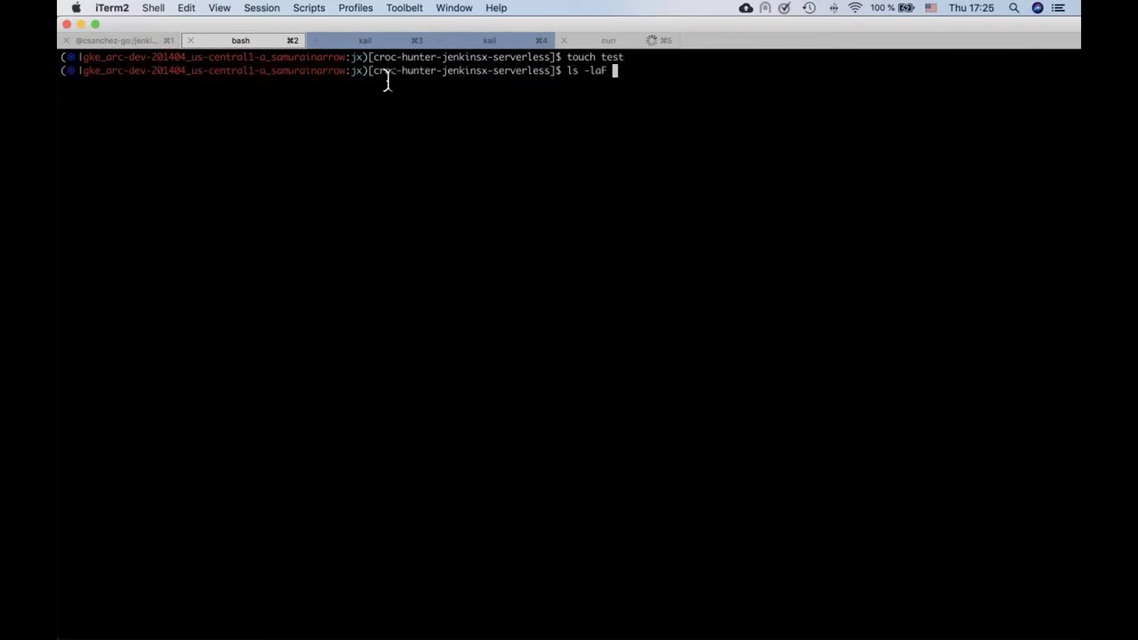
pyautogui.press('Return')
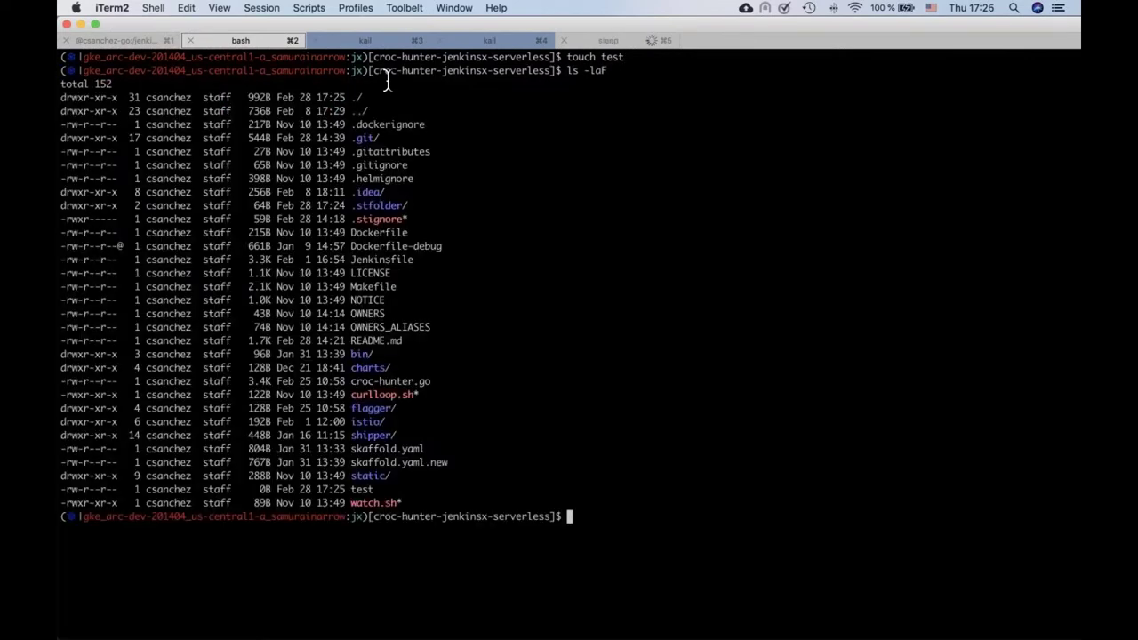
# Return to the DevPod shell, list its project files with ls -alF and highlight the test file's entry.
pyautogui.press('super+1')
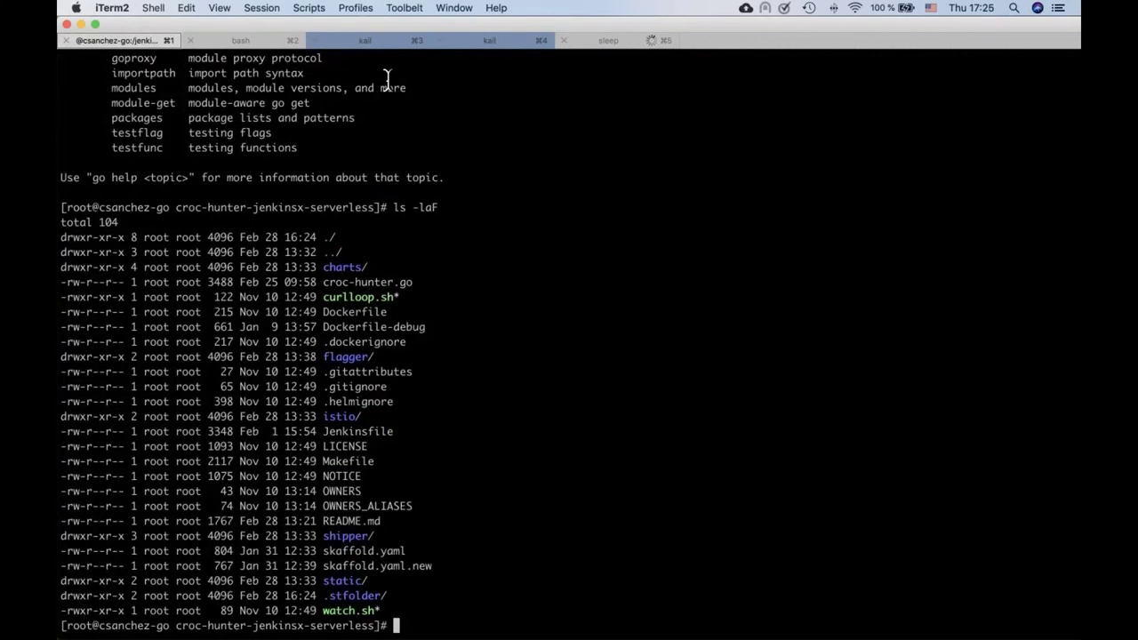
pyautogui.write('ls -l')
pyautogui.press('BackSpace')
pyautogui.write('alF')
pyautogui.press('Return')
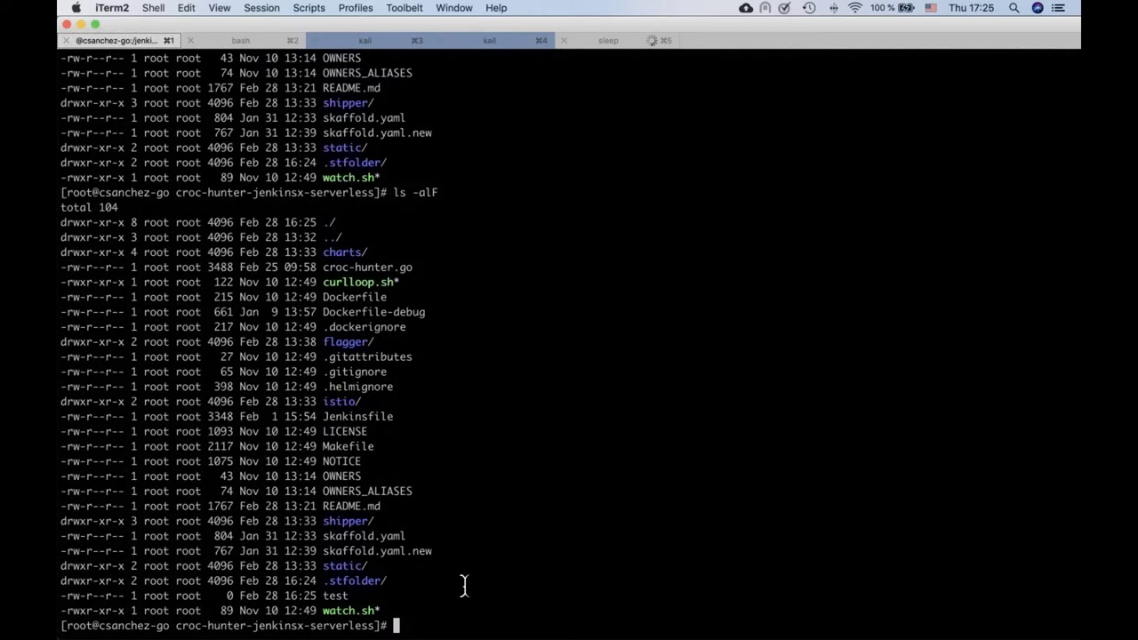
pyautogui.tripleClick(462, 591)
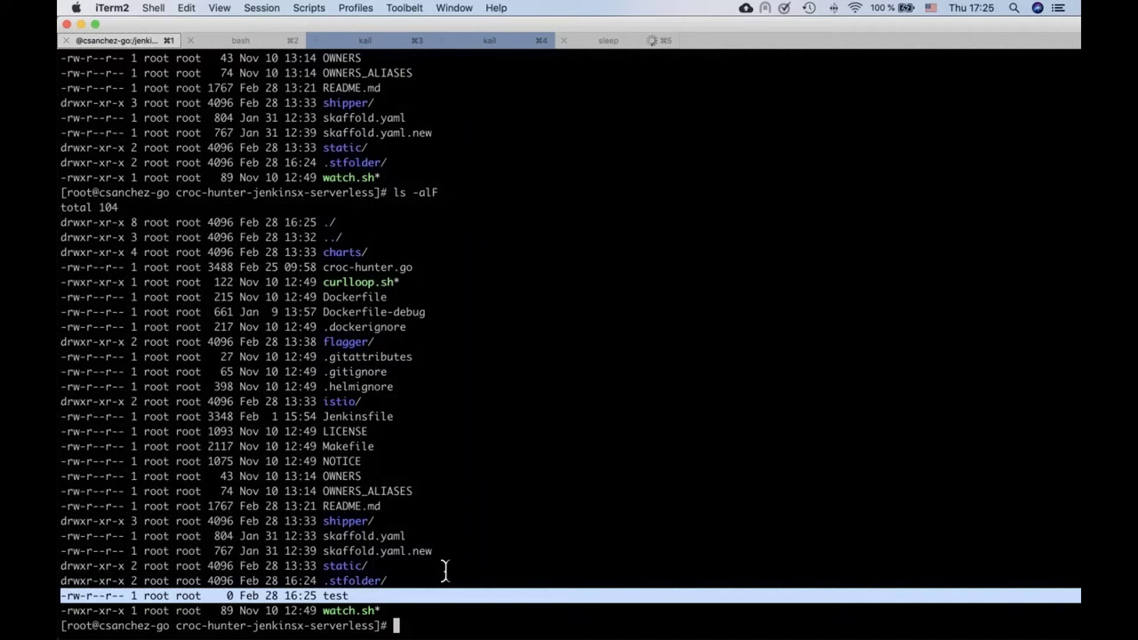
# Compile the Go application with make inside the DevPod and build its container image with docker build.
pyautogui.write('docker')
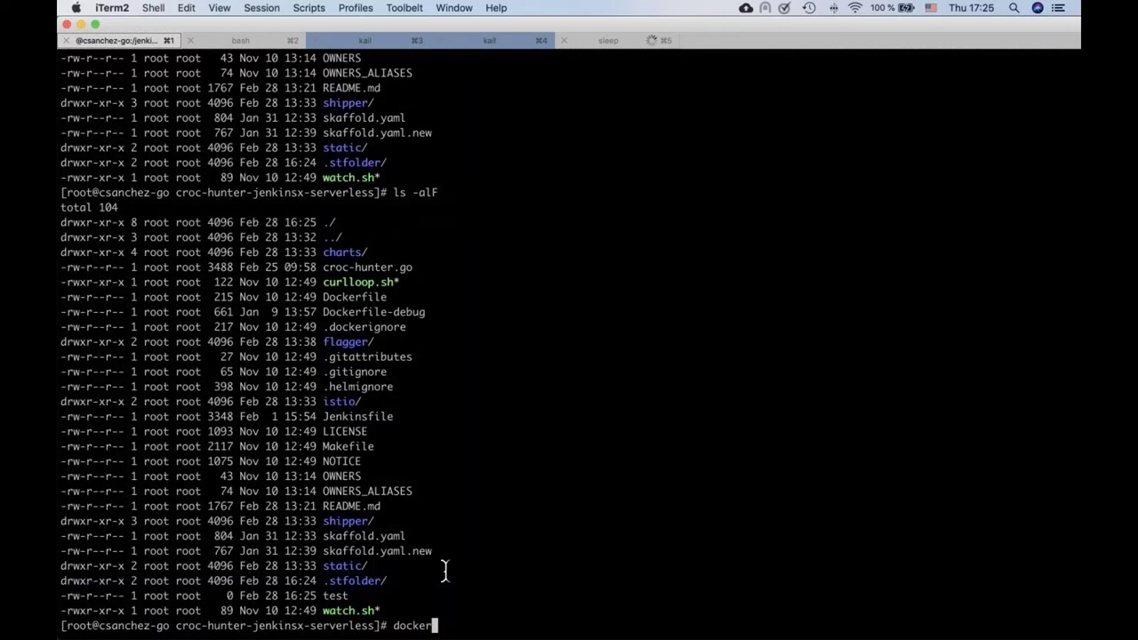
pyautogui.hotkey('ctrl', 'c')
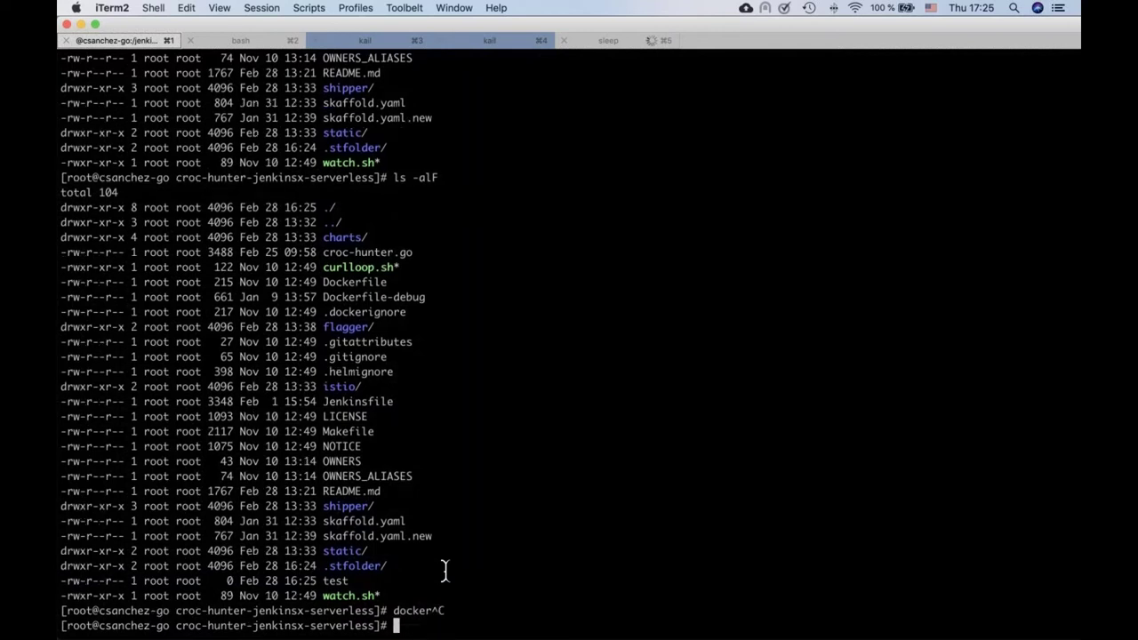
pyautogui.write('make')
pyautogui.press('Return')
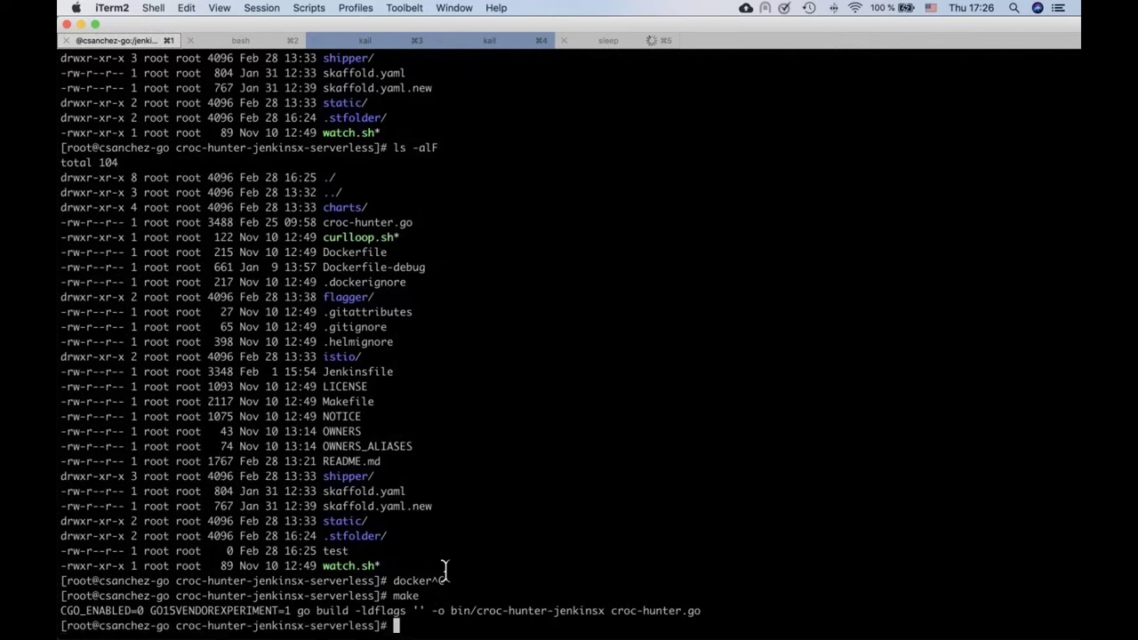
pyautogui.write('docker build .')
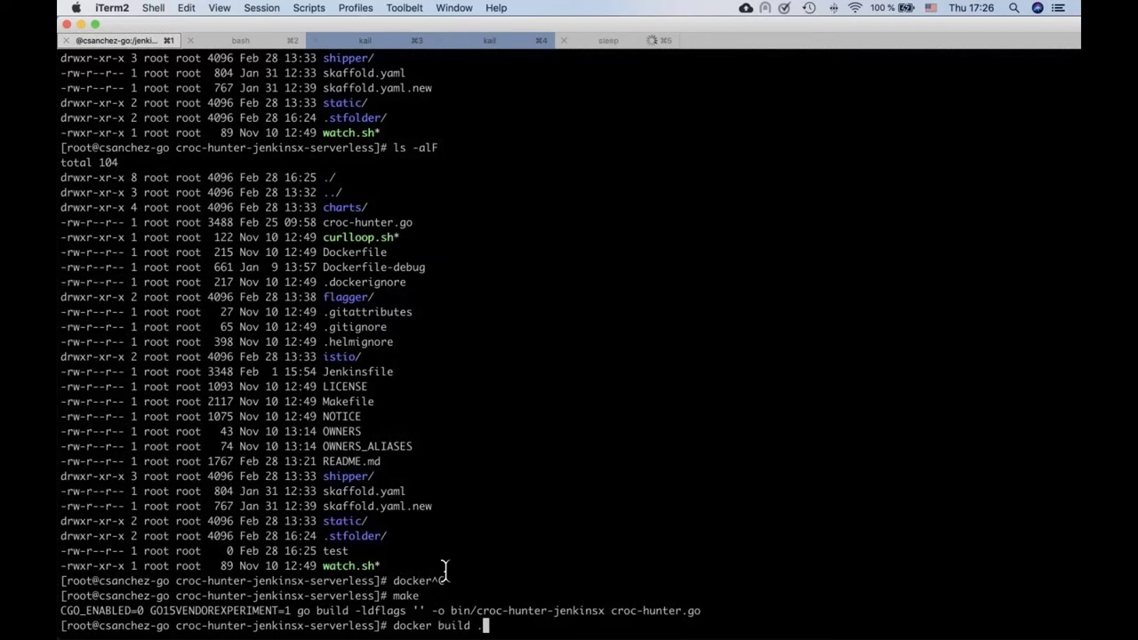
pyautogui.press('Return')
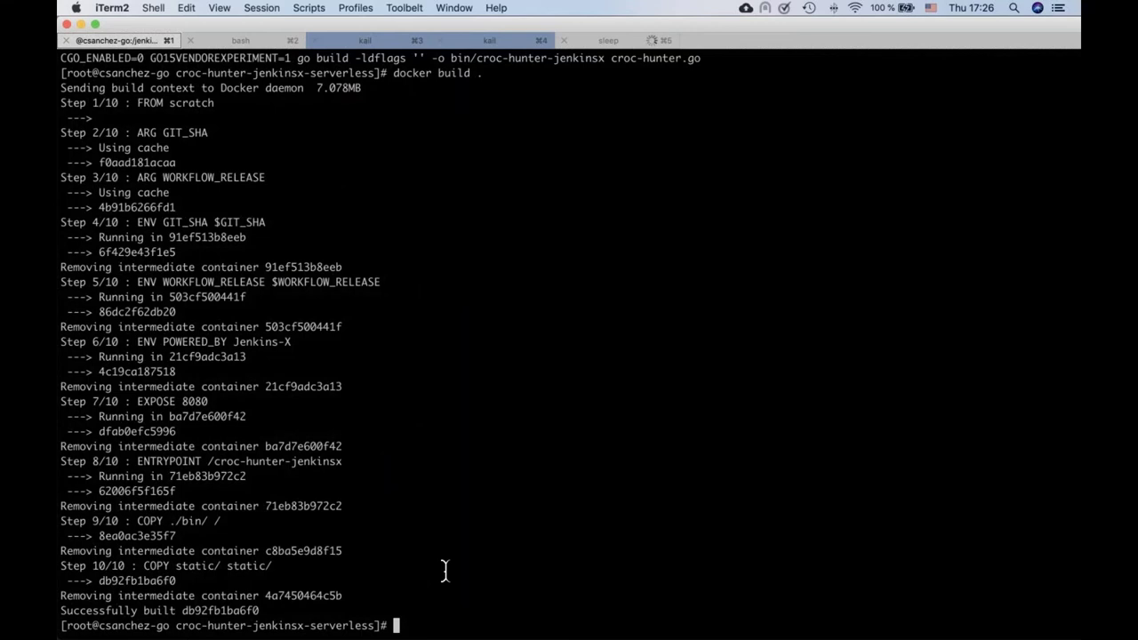
# Exit the DevPod shell and list the available Kubernetes contexts with kubectx on a cleared screen.
pyautogui.write('exit')
pyautogui.press('Return')
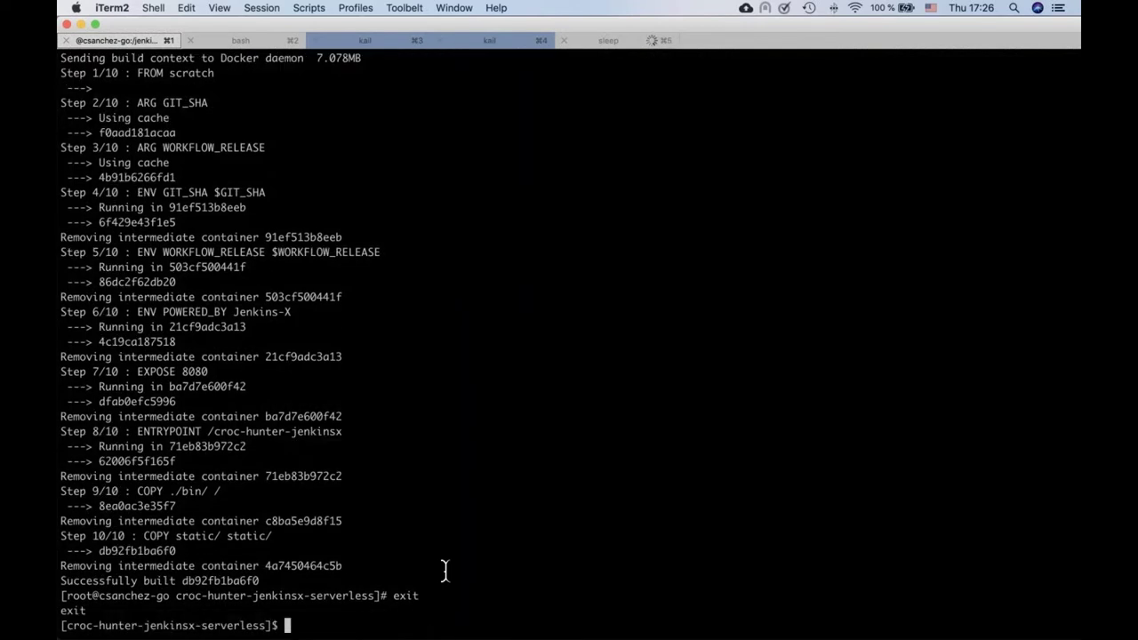
pyautogui.write('clear')
pyautogui.press('Return')
pyautogui.write('kubectx')
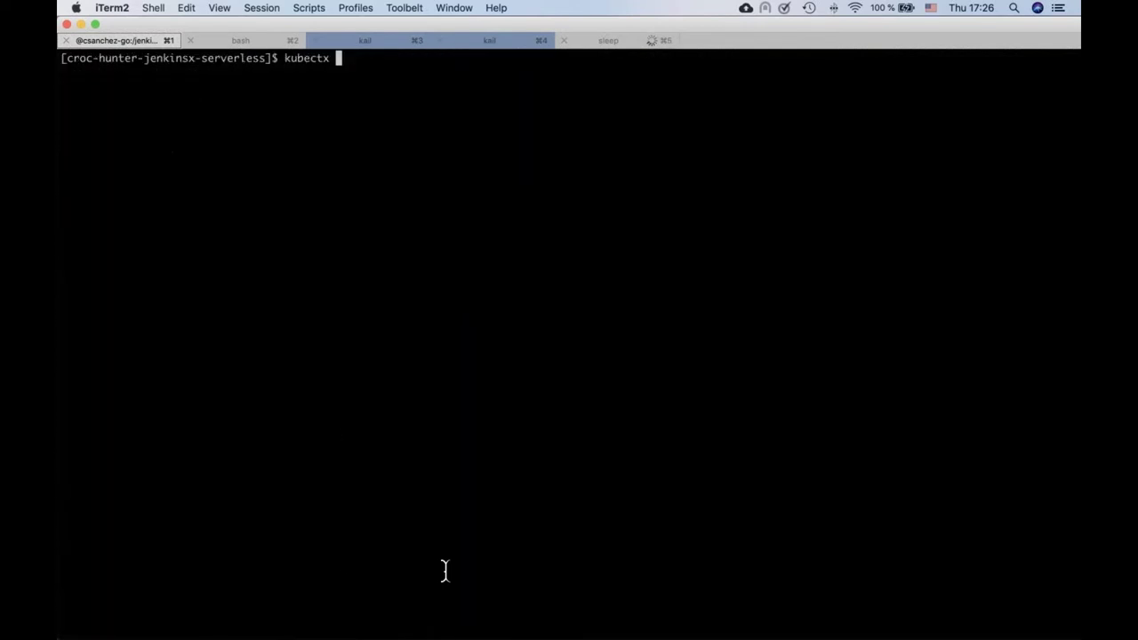
pyautogui.press('Return')
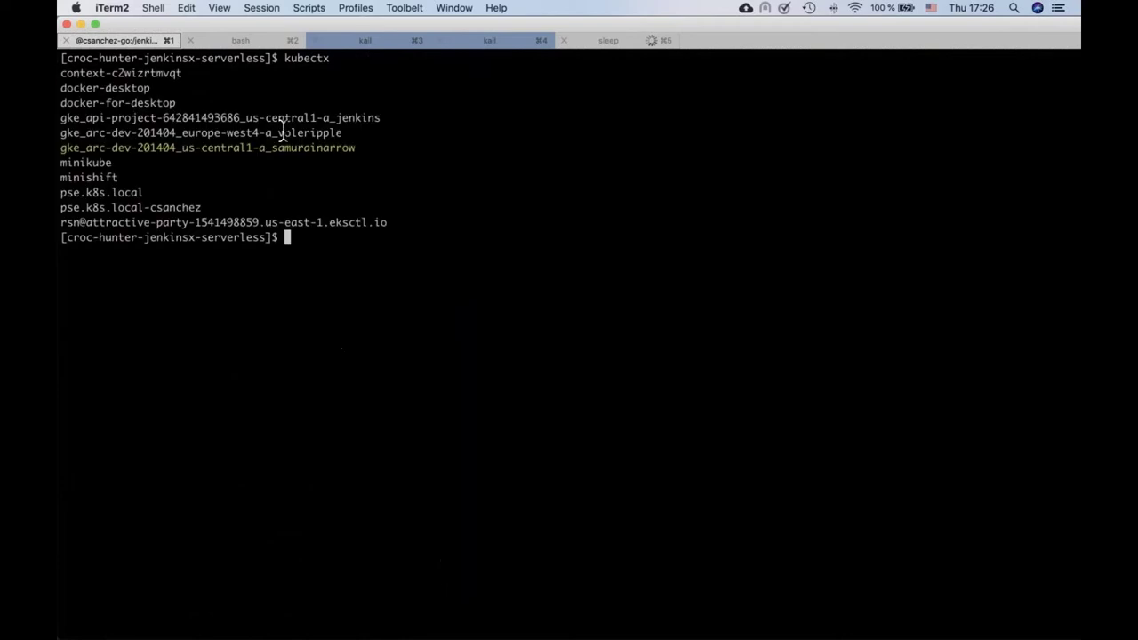
# Switch the Kubernetes context to gke_arc-dev-201404_europe-west4-a_voleripple with kubectx and clear the terminal.
pyautogui.doubleClick(282, 132)
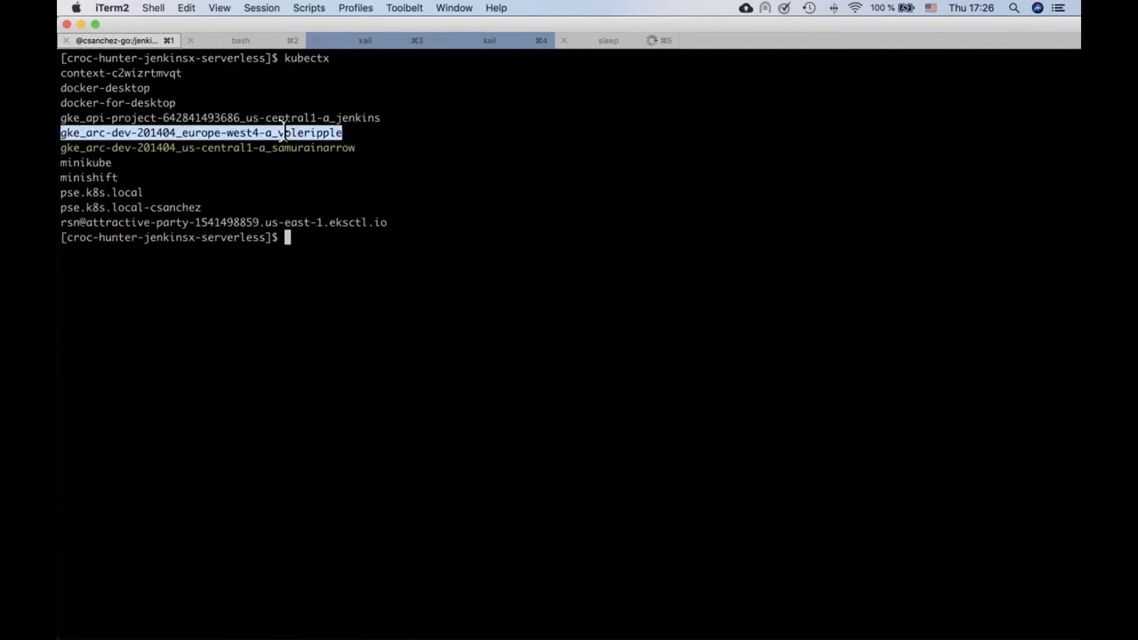
pyautogui.write('kubectx')
pyautogui.press('super+v')
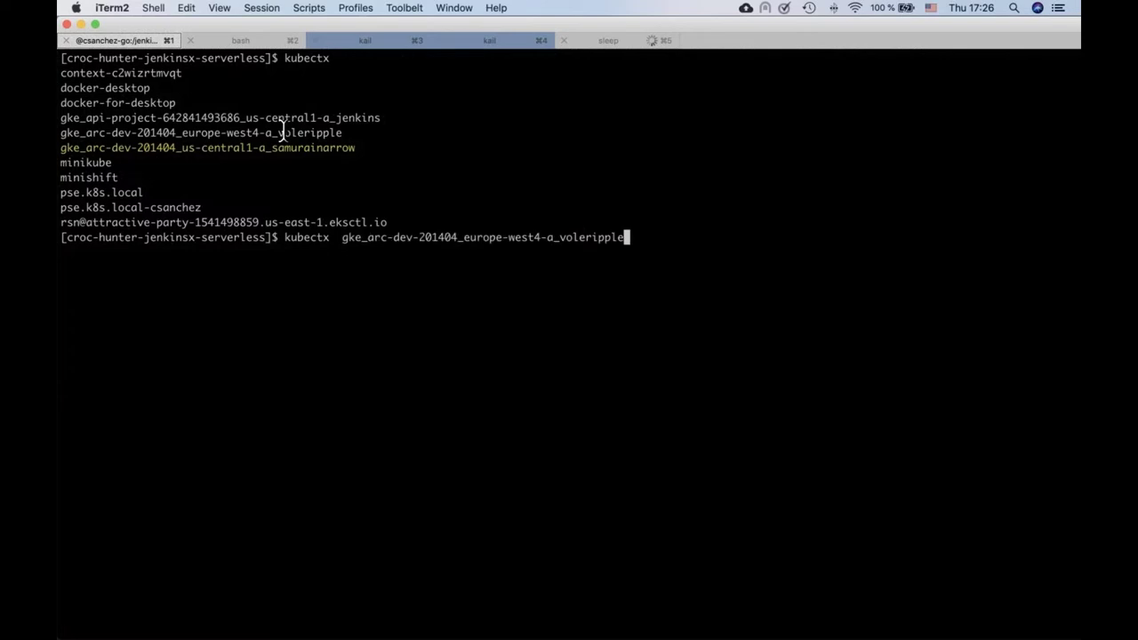
pyautogui.press('Return')
pyautogui.write('clear')
pyautogui.press('Return')
# Run jx create quickstart and choose the bot account as the Git user name.
pyautogui.write('jx cre')
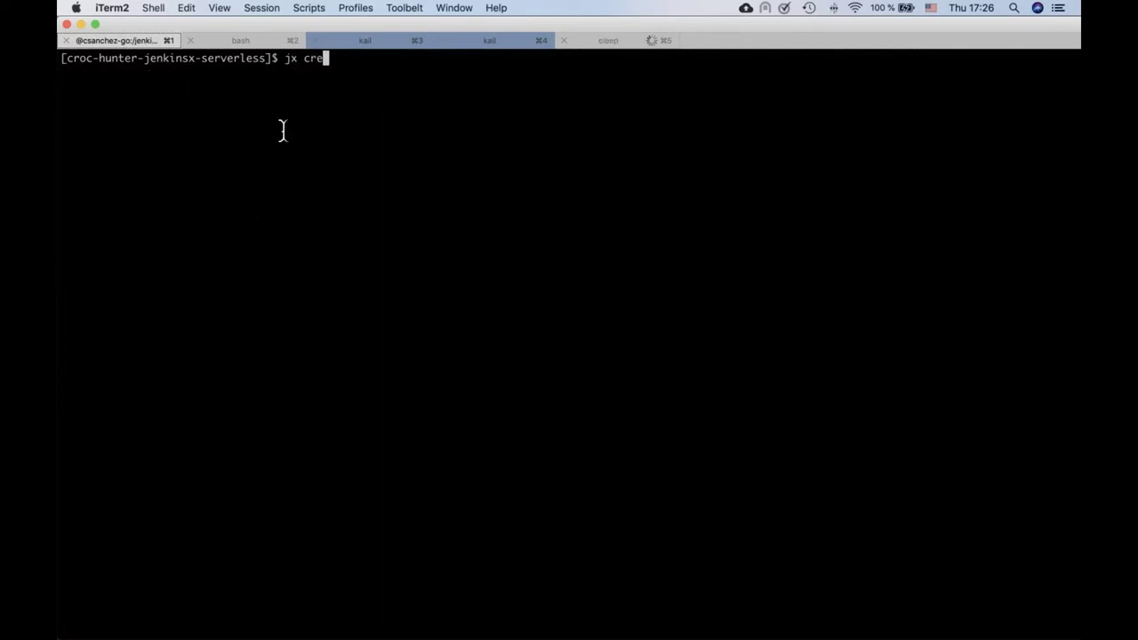
pyautogui.write('ate')
pyautogui.write('quickster')
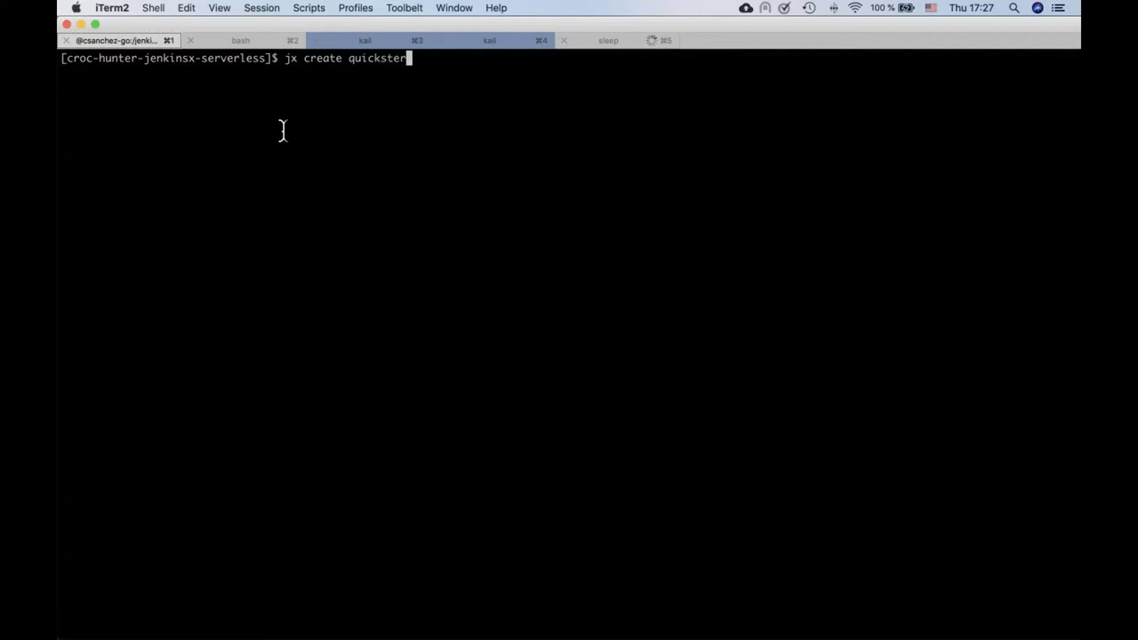
pyautogui.press('BackSpace')
pyautogui.press('BackSpace')
pyautogui.write('art')
pyautogui.press('Return')
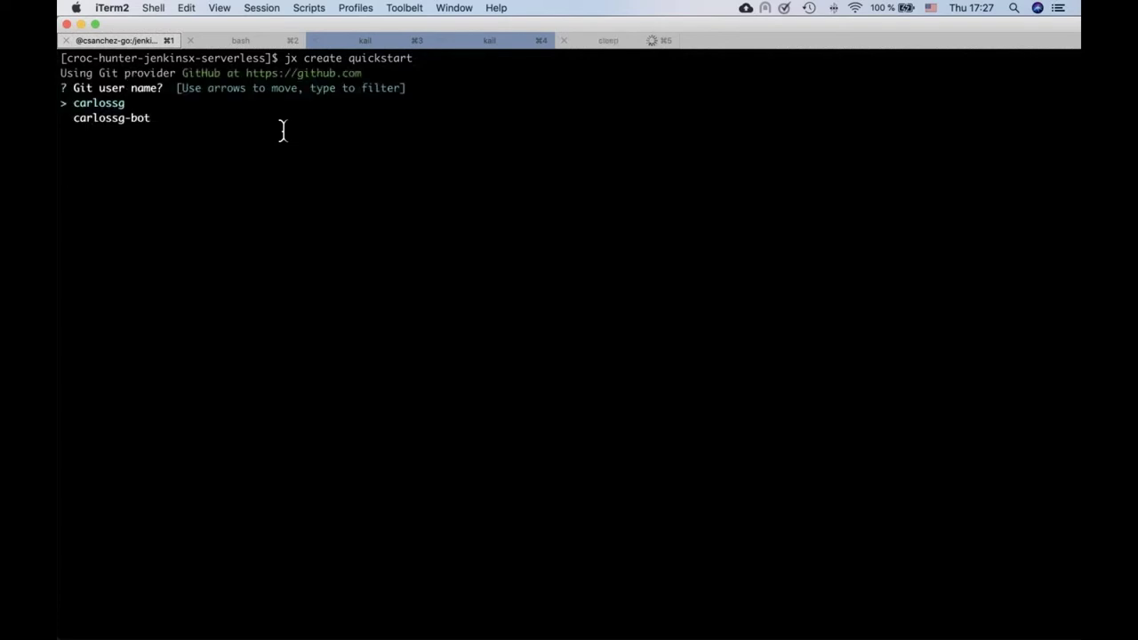
pyautogui.press('Down')
pyautogui.press('Return')
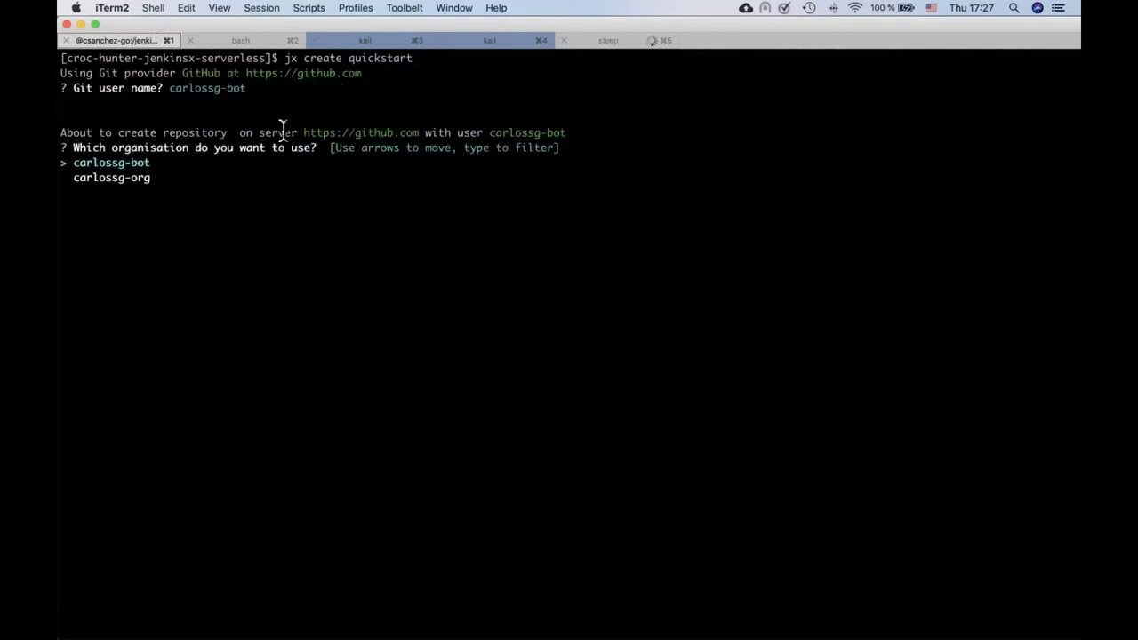
# Choose the "-org" organisation for the new repository and name the repository feb-18.
pyautogui.press('Down')
pyautogui.press('Up')
pyautogui.press('Down')
pyautogui.press('Return')
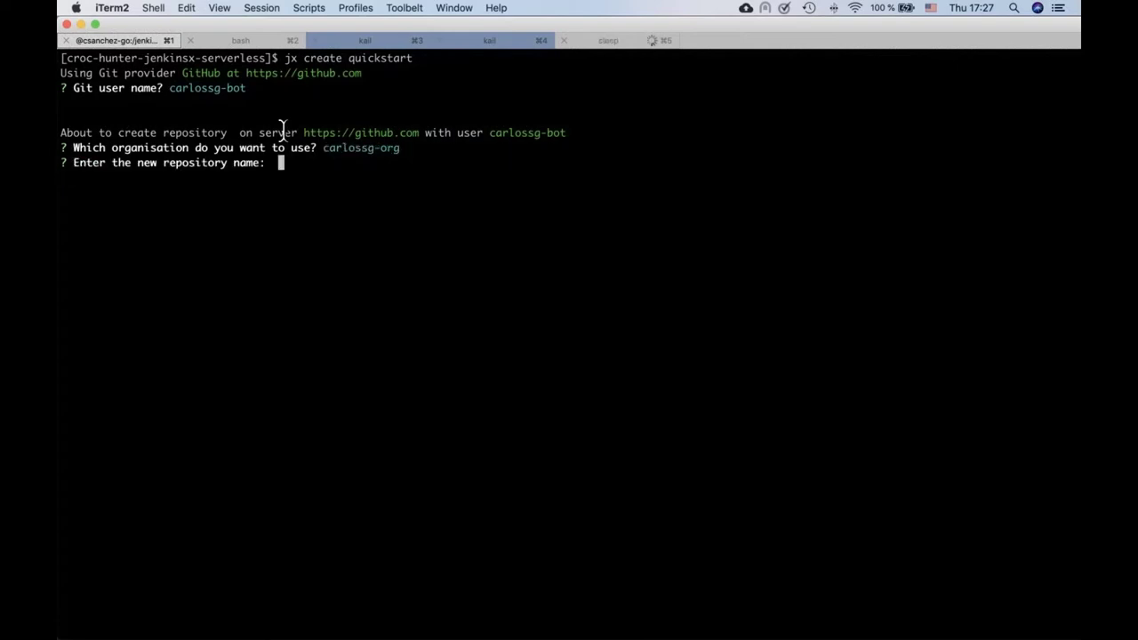
pyautogui.write('feb-18')
pyautogui.press('Return')
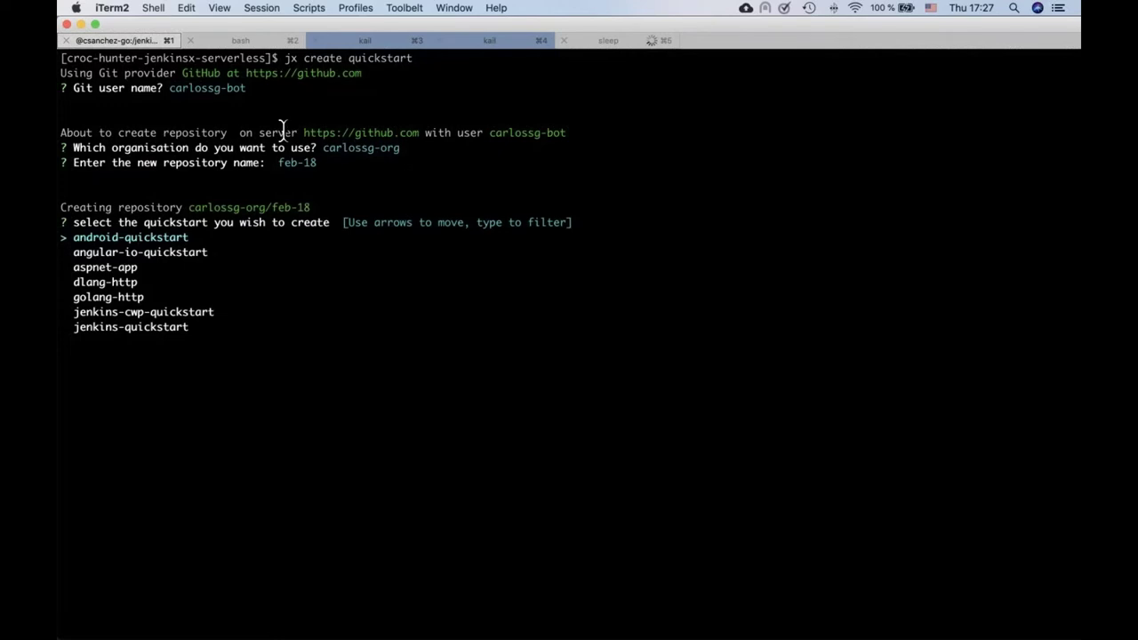
# Select the node-http quickstart and initialise git for the project with the commit message Initial import.
pyautogui.press('Down')
pyautogui.press('Down')
pyautogui.press('Down')
pyautogui.press('Down')
pyautogui.press('Down')
pyautogui.press('Down')
pyautogui.press('Down')
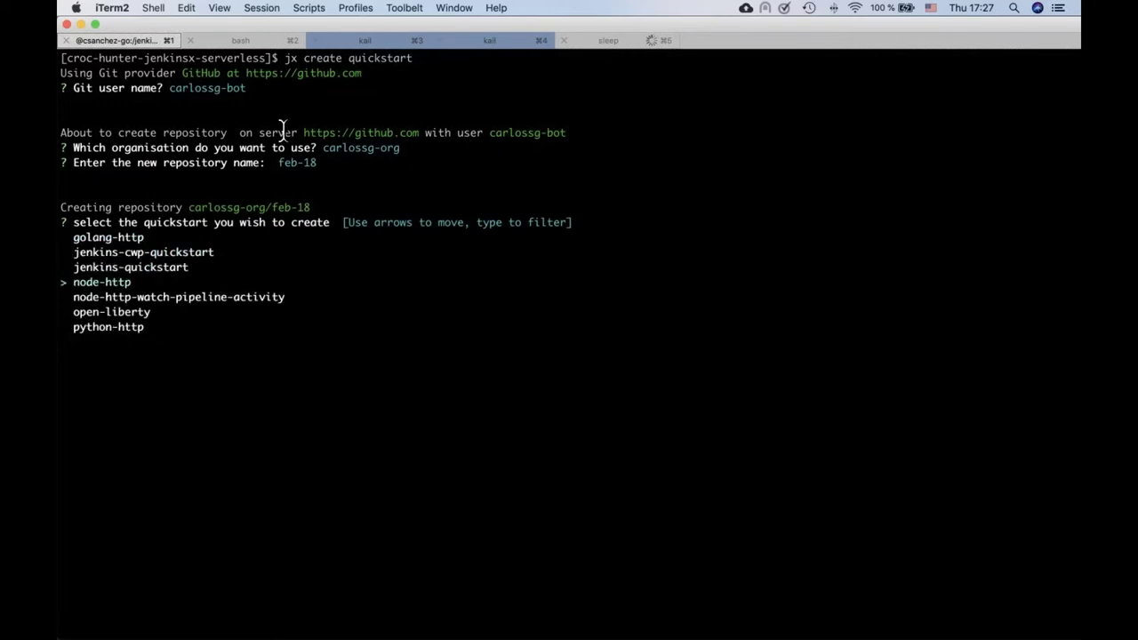
pyautogui.press('Down')
pyautogui.press('Down')
pyautogui.press('Down')
pyautogui.press('Down')
pyautogui.press('Down')
pyautogui.press('Down')
pyautogui.press('Down')
pyautogui.press('Down')
pyautogui.press('Down')
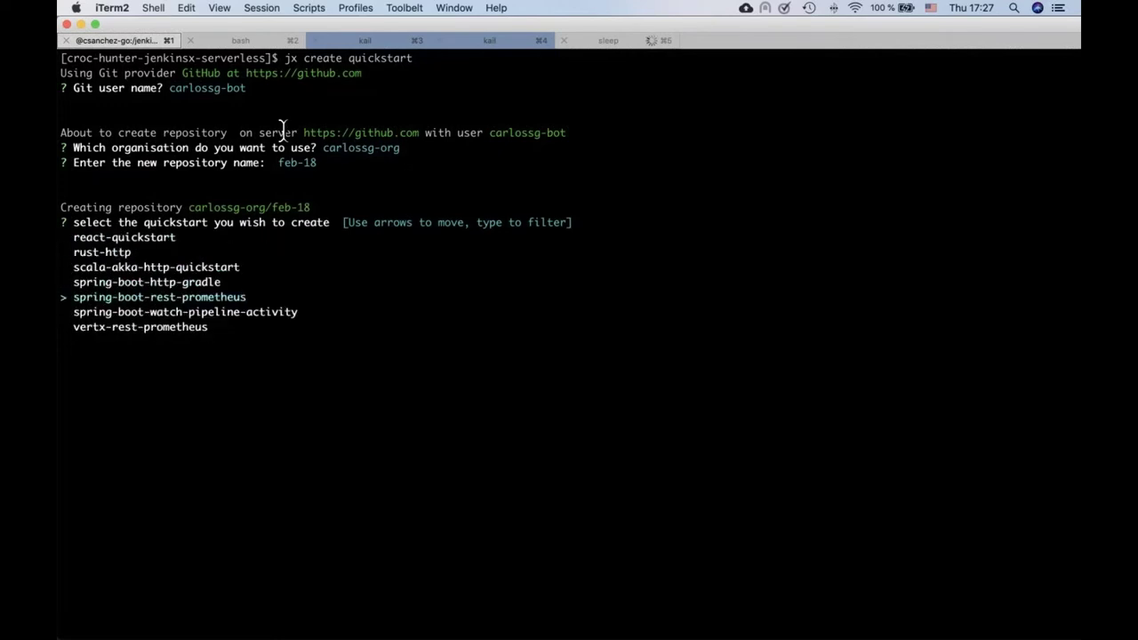
pyautogui.press('Up')
pyautogui.press('Up')
pyautogui.press('Up')
pyautogui.press('Up')
pyautogui.press('Up')
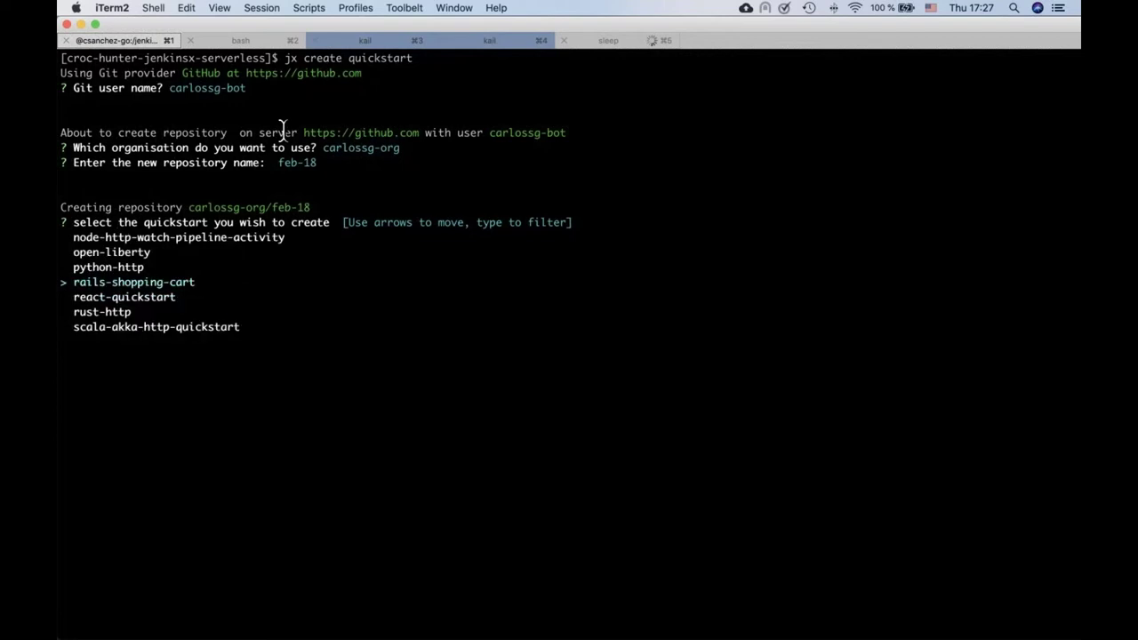
pyautogui.press('Up')
pyautogui.press('Up')
pyautogui.press('Up')
pyautogui.press('Up')
pyautogui.press('Return')
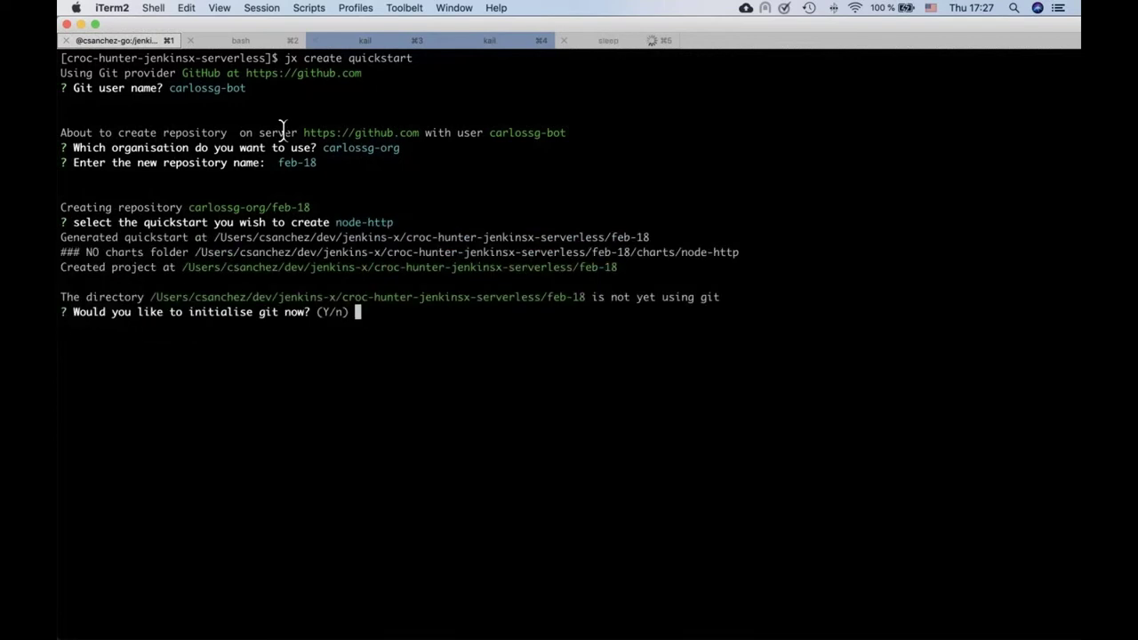
pyautogui.press('Return')
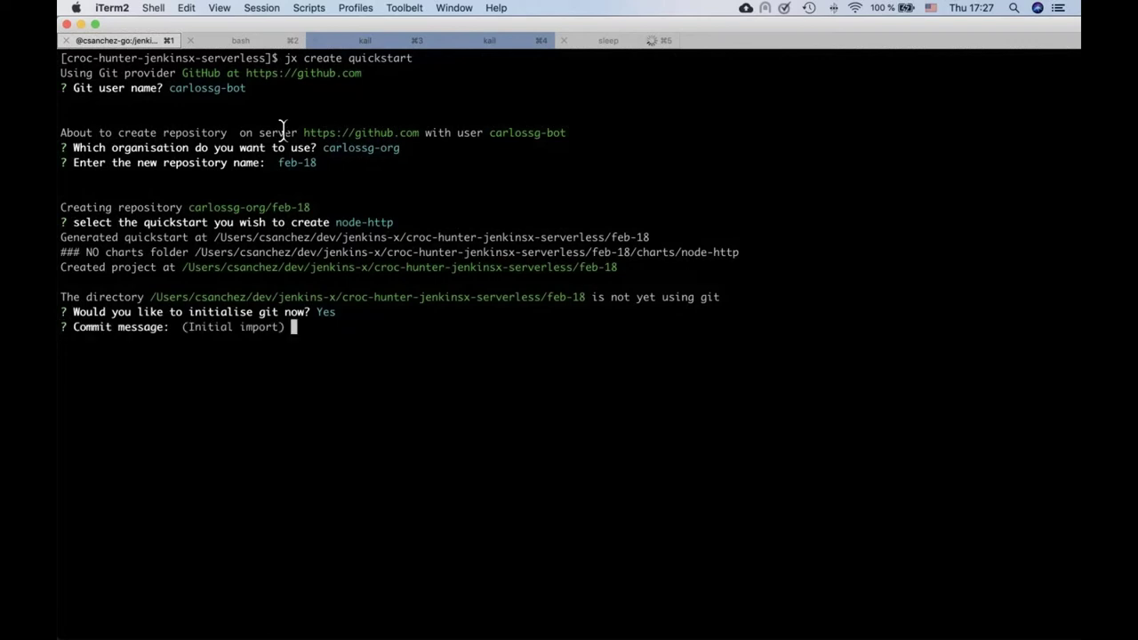
pyautogui.press('Return')
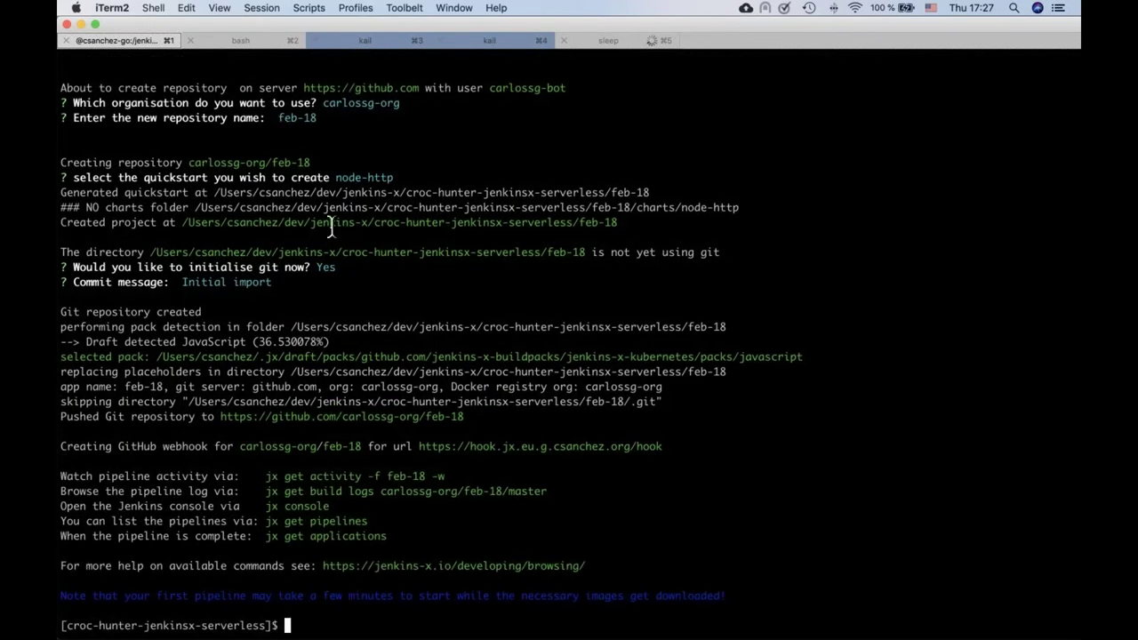
# Open the pushed feb-18 repository on GitHub in Chrome and examine its generated files and README.
pyautogui.keyDown('super'); pyautogui.click(351, 421); pyautogui.keyUp('super')
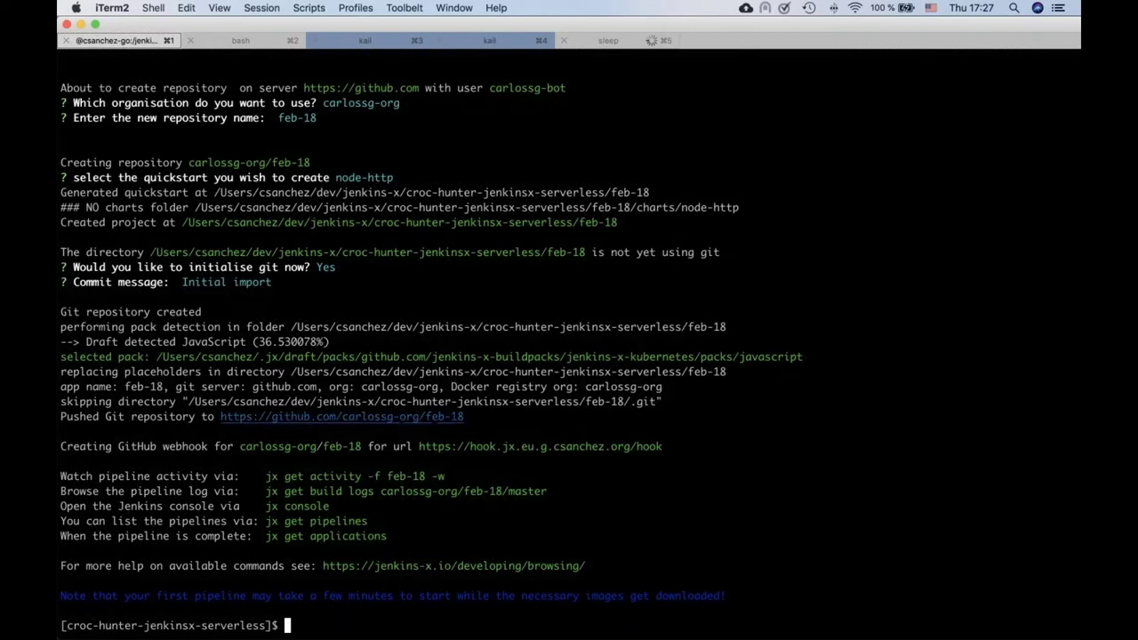
pyautogui.scroll(-5, 322, 386)
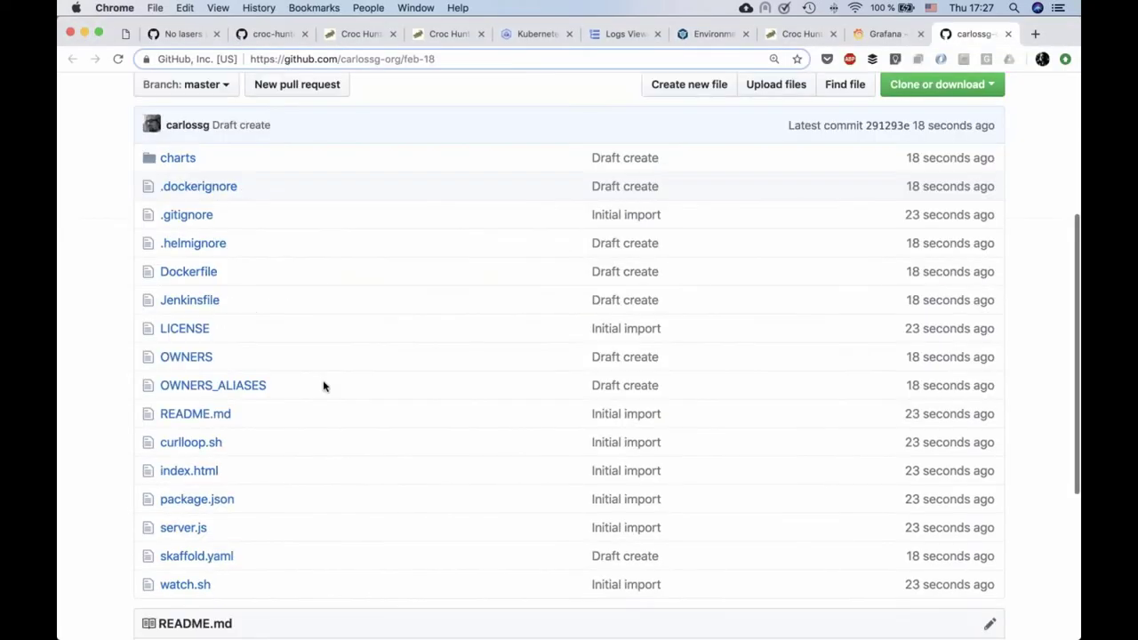
pyautogui.scroll(3, 328, 362)
pyautogui.scroll(-1, 328, 362)
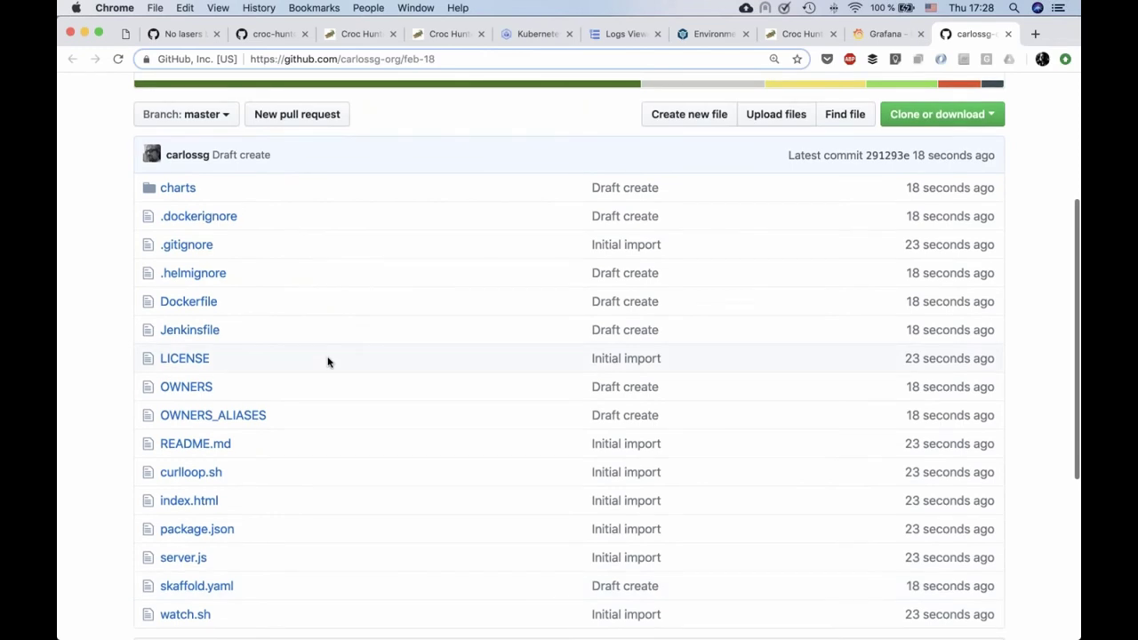
pyautogui.scroll(-3, 328, 362)
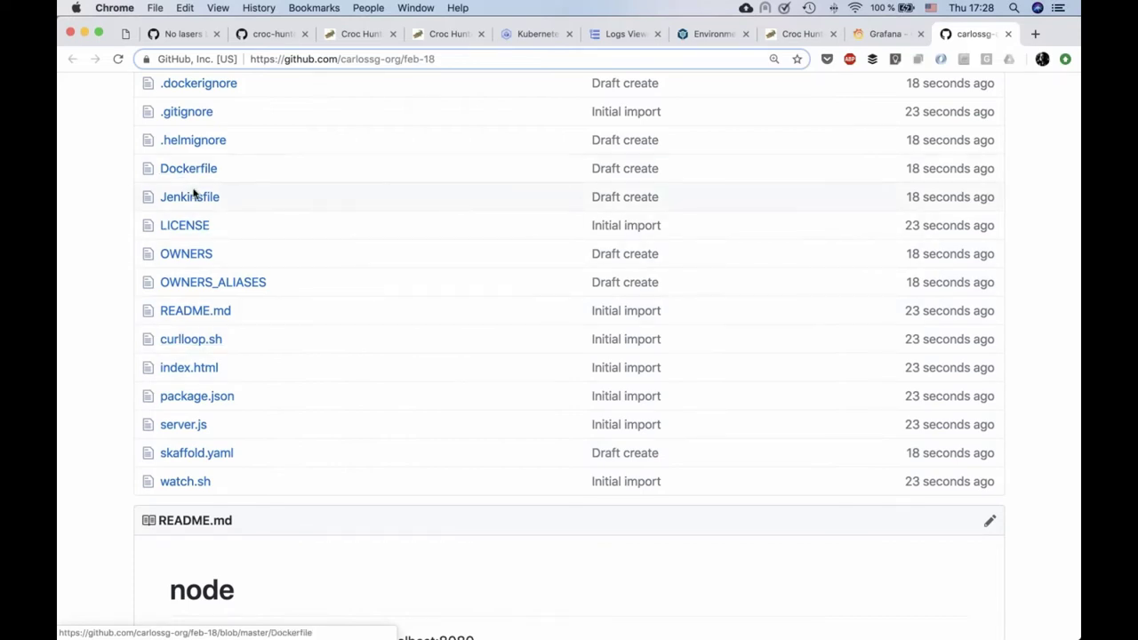
pyautogui.scroll(1, 194, 194)
pyautogui.scroll(2, 194, 194)
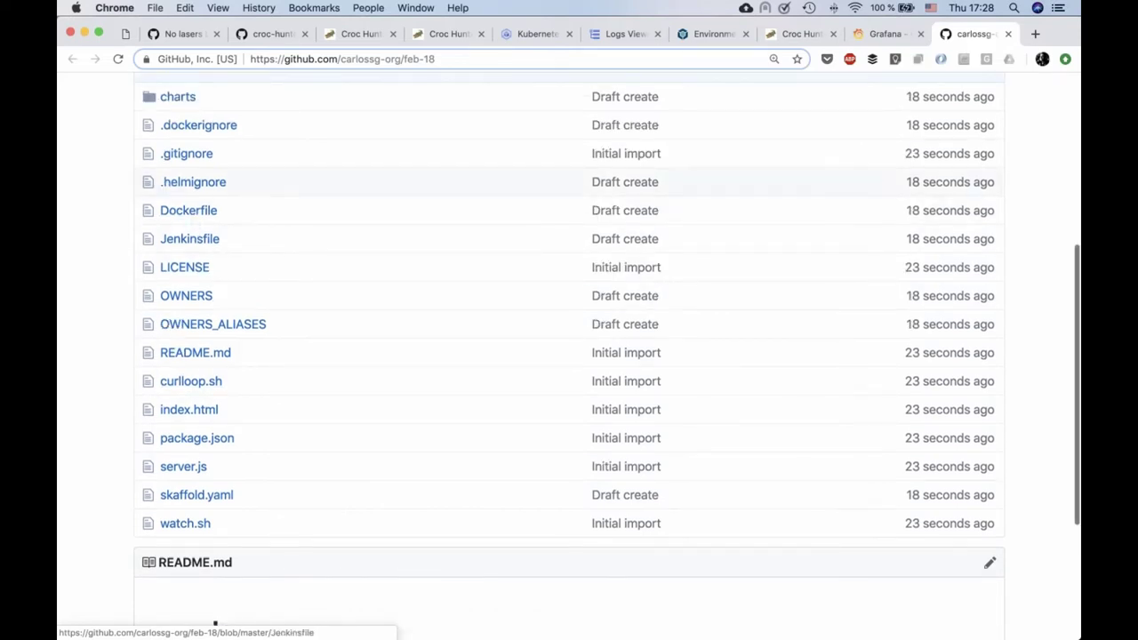
pyautogui.scroll(5, 193, 194)
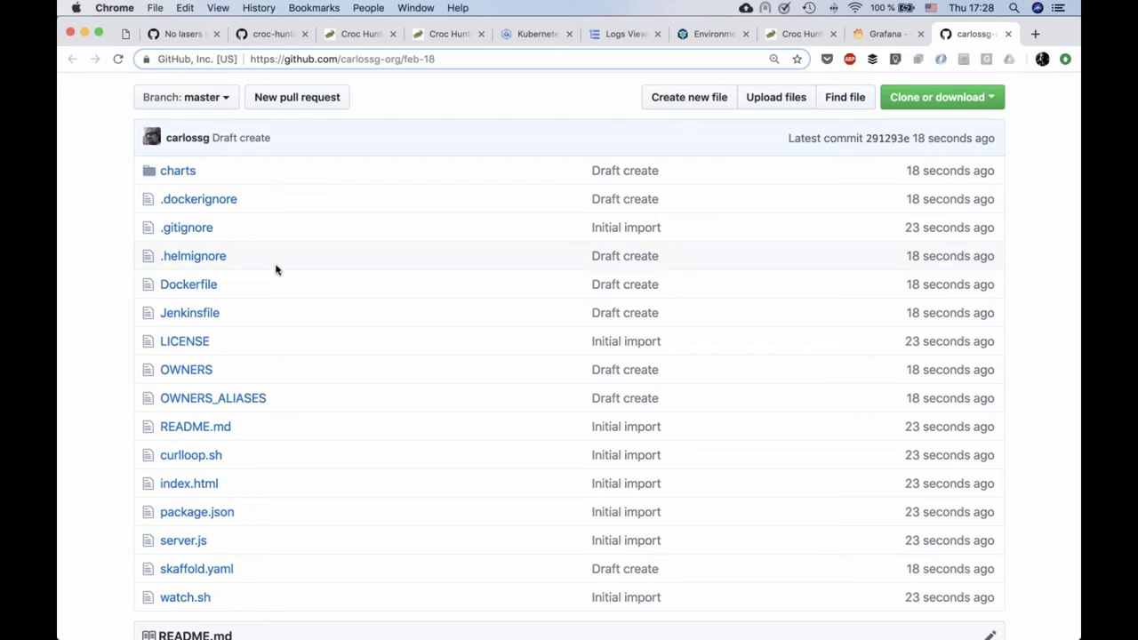
pyautogui.scroll(-1, 276, 269)
pyautogui.scroll(-3, 276, 270)
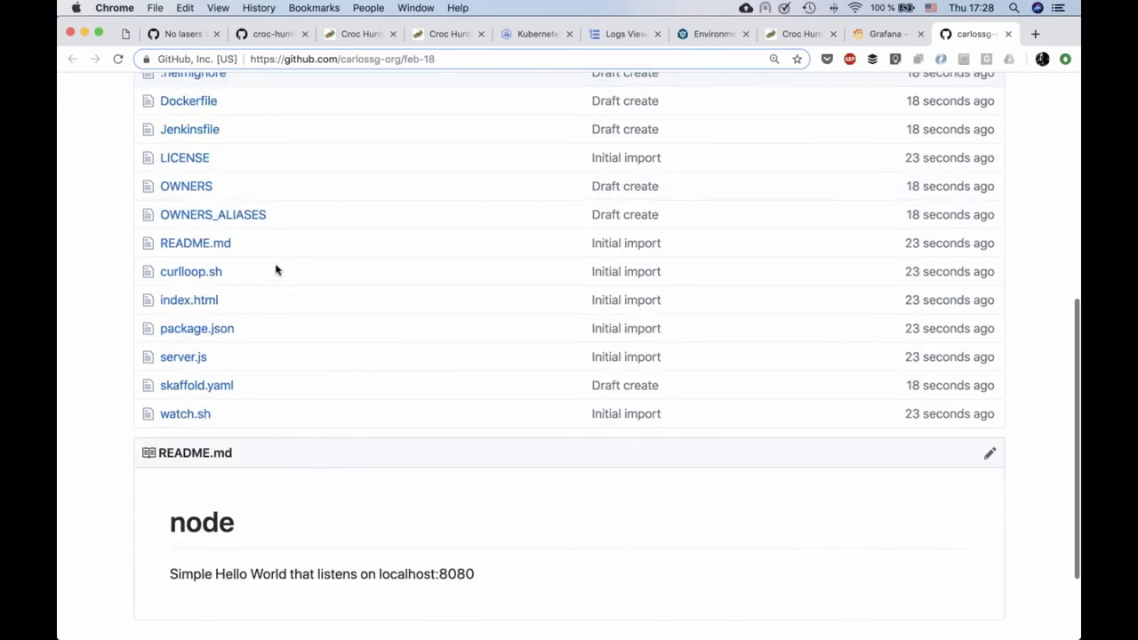
# Look over the rest of the feb-18 repository's file list and its README on GitHub.
pyautogui.scroll(-2, 275, 270)
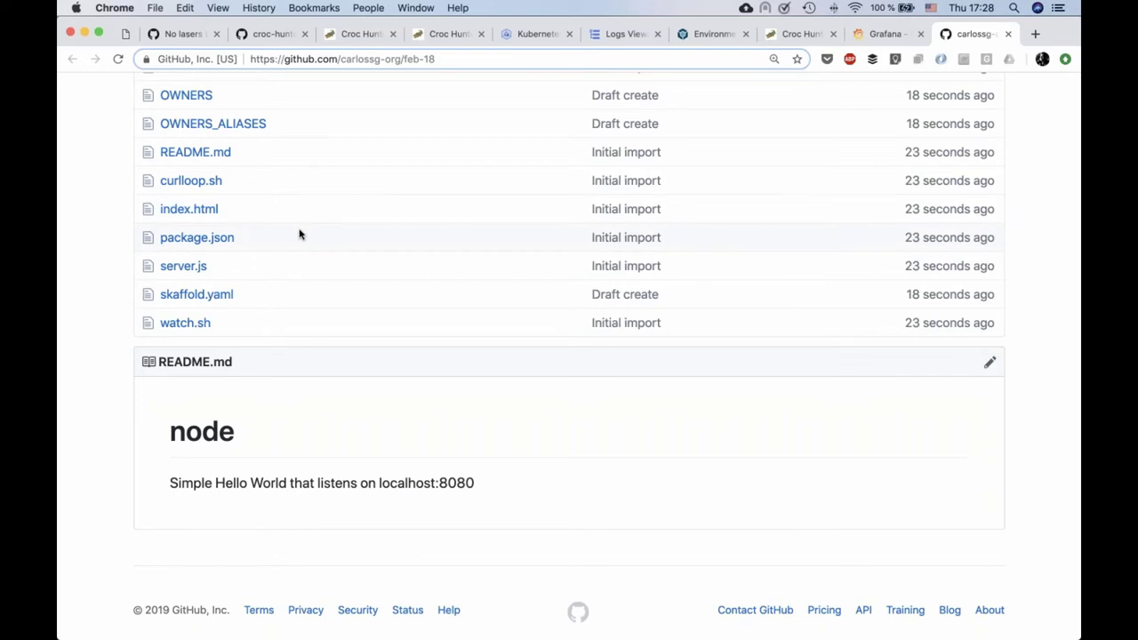
pyautogui.scroll(3, 299, 234)
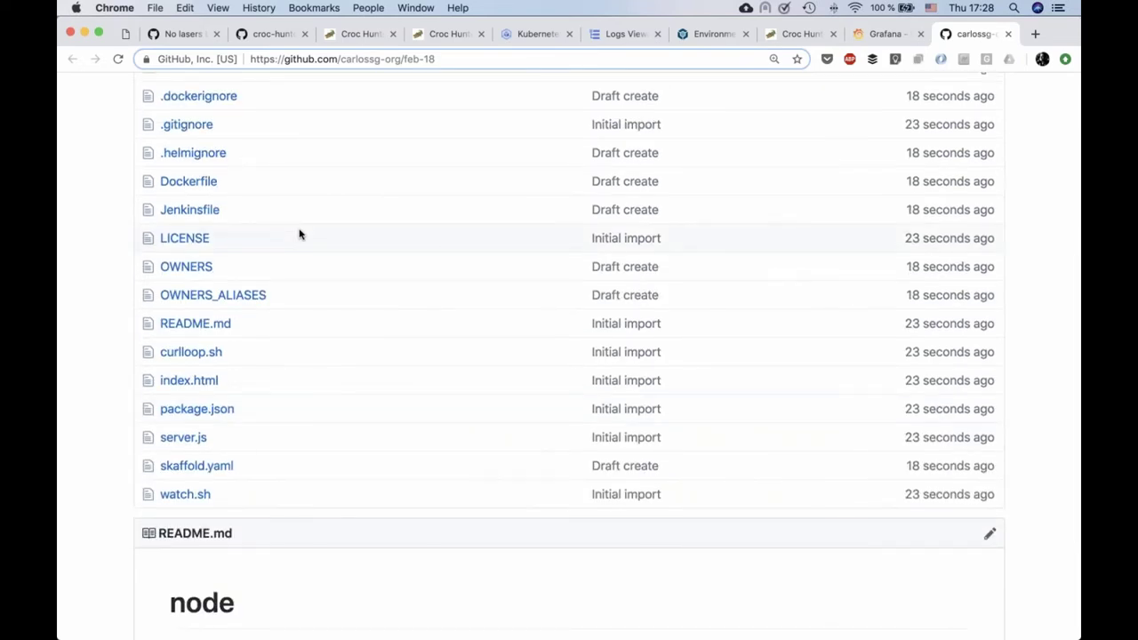
# Switch to iTerm2, list the contexts available for kubectx, abandon the command and clear the terminal.
pyautogui.press('super+Tab')
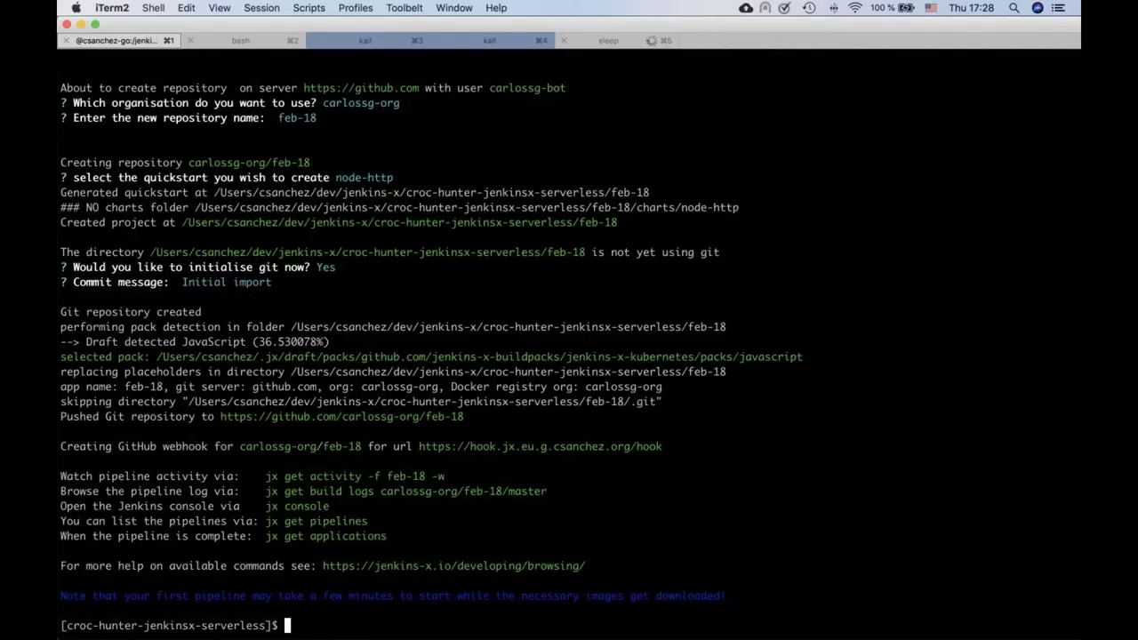
pyautogui.write('k')
pyautogui.write('u')
pyautogui.write('ct')
pyautogui.press('BackSpace')
pyautogui.press('BackSpace')
pyautogui.write('bectx')
pyautogui.press('Tab')
pyautogui.press('Tab')
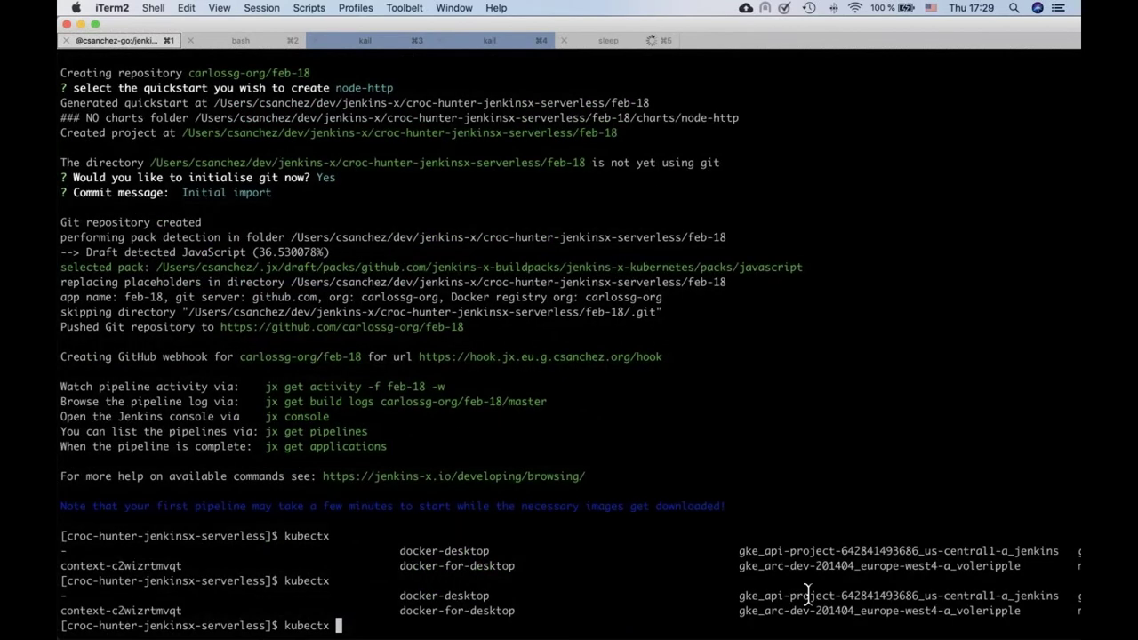
pyautogui.hotkey('ctrl', 'c')
pyautogui.hotkey('ctrl', 'l')
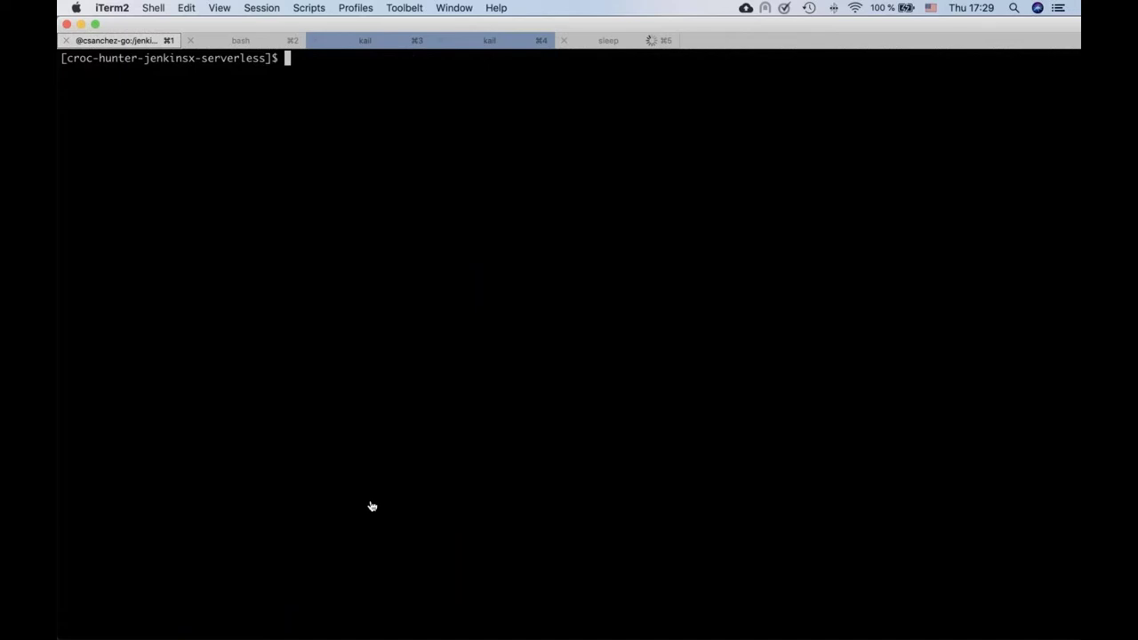
# Switch to Chrome and return from the cluster details to the Kubernetes clusters list in Google Cloud Platform.
pyautogui.press('super+Tab')
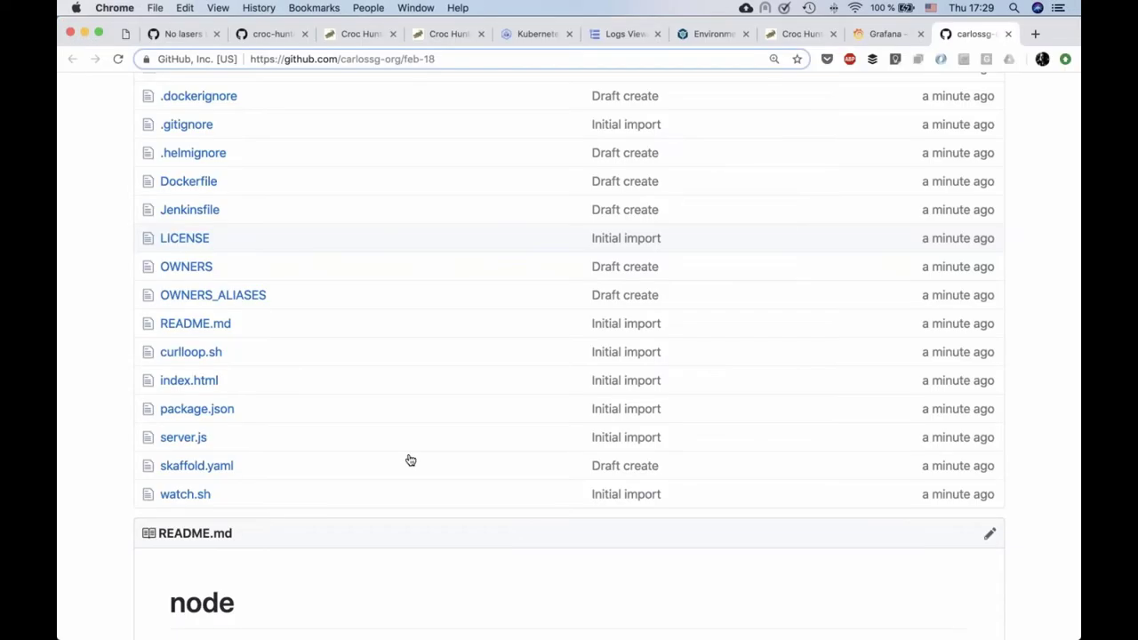
pyautogui.click(511, 33)
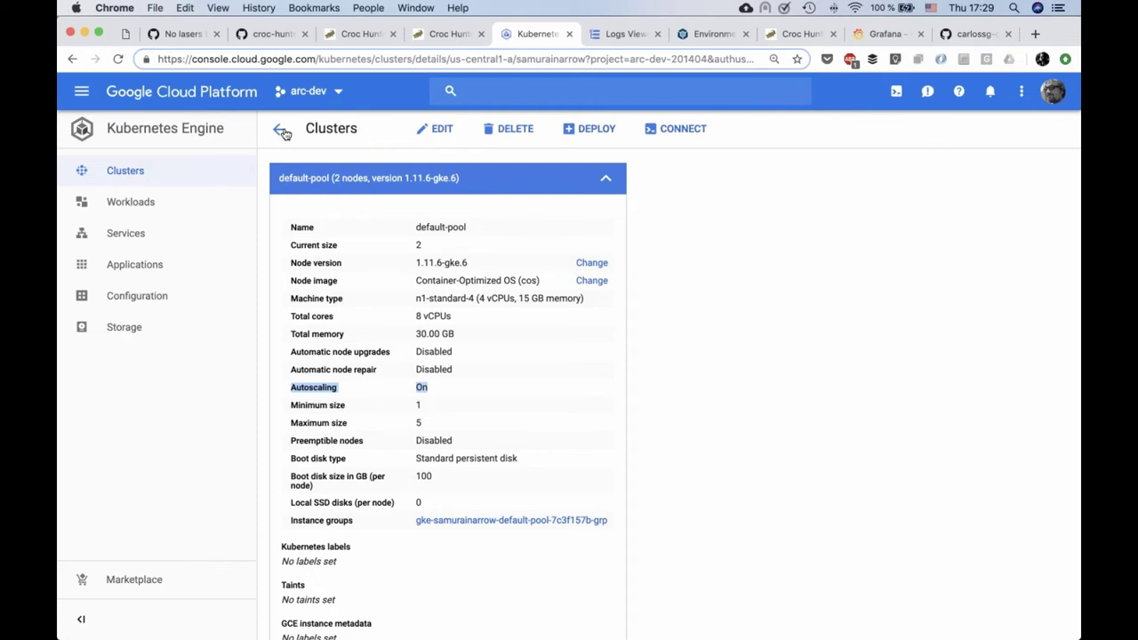
pyautogui.click(281, 130)
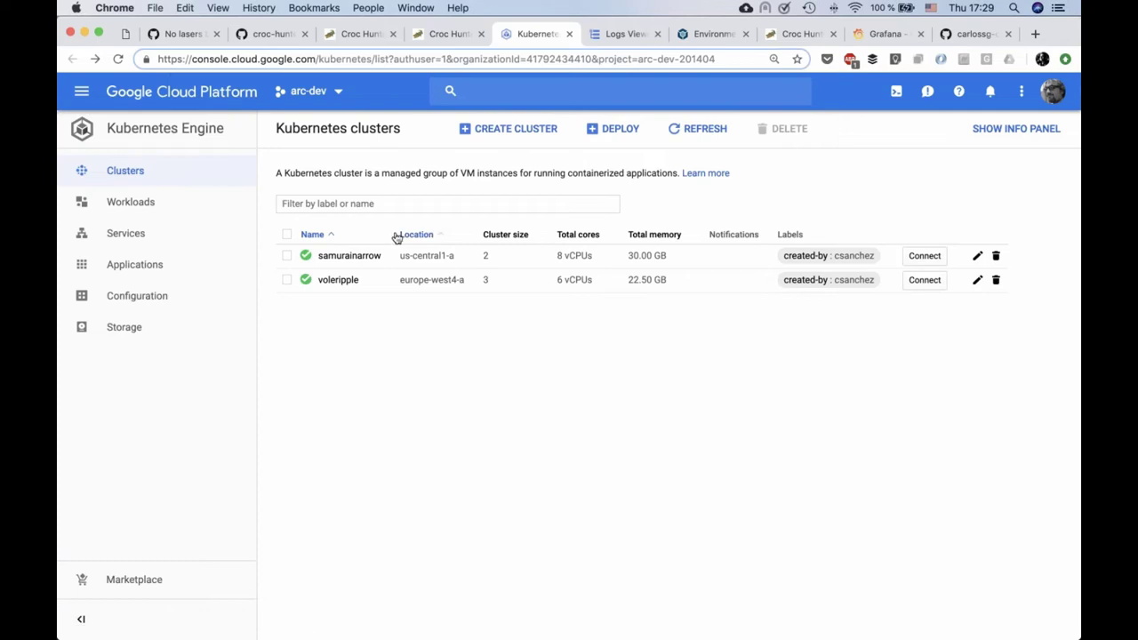
# Return to the webinar slides, advance to the Progressive Delivery definition slide and show it in full screen.
pyautogui.click(125, 36)
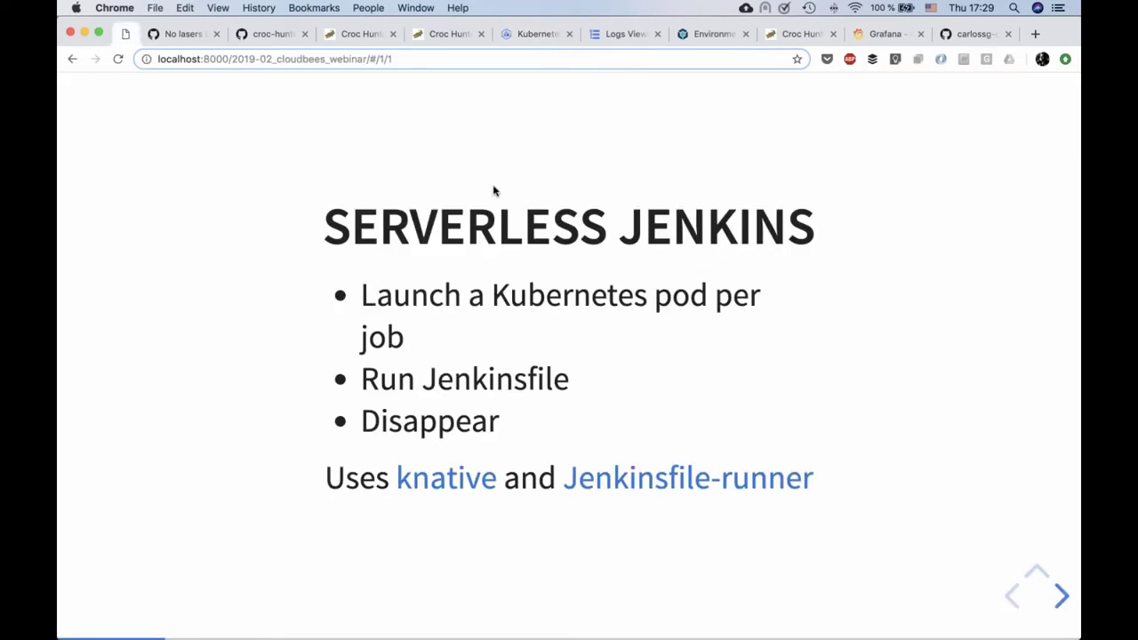
pyautogui.press('Right')
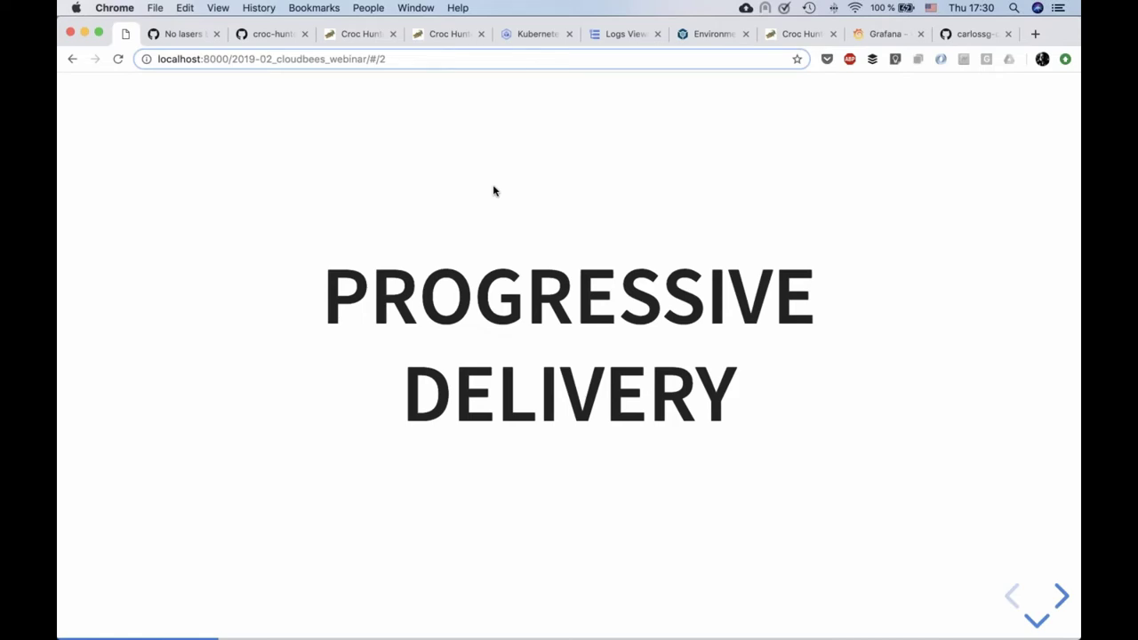
pyautogui.press('Down')
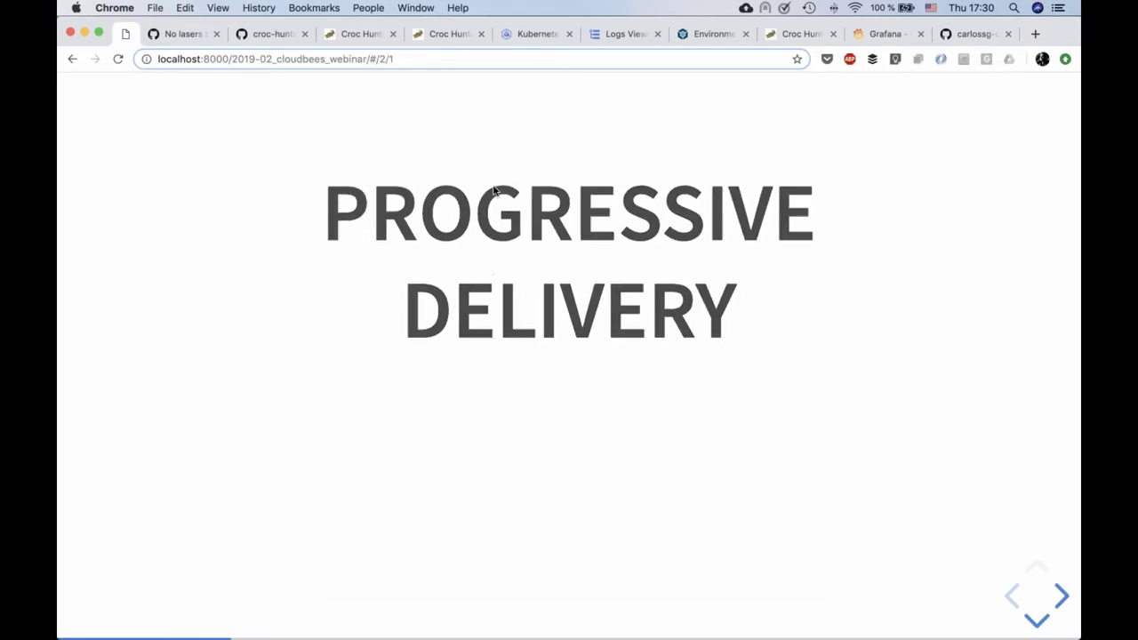
pyautogui.press('Down')
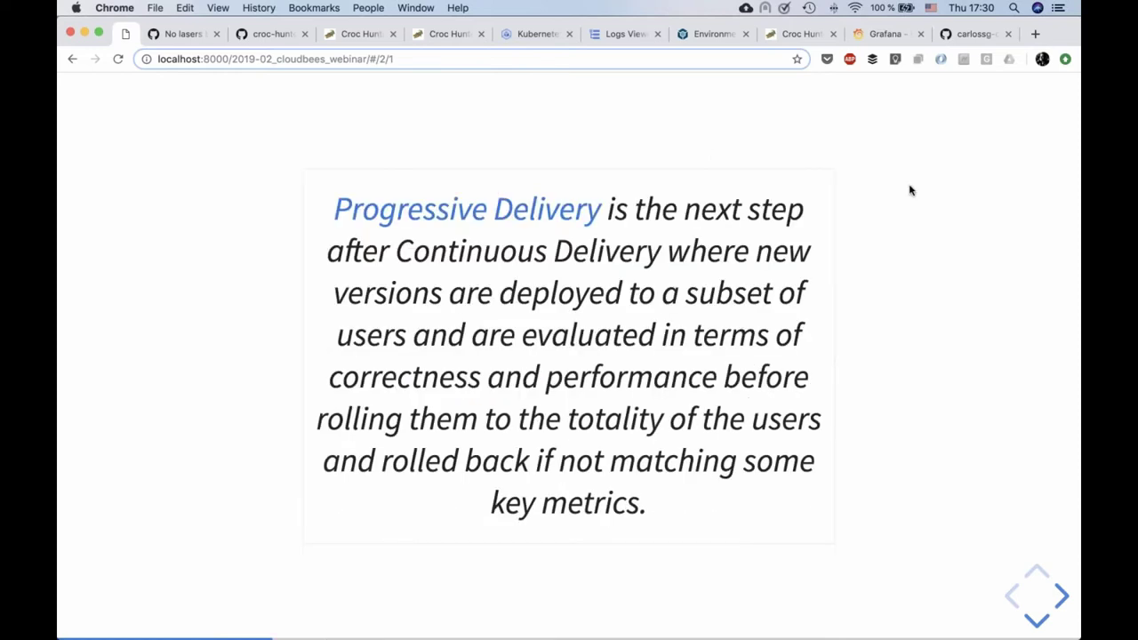
pyautogui.press('ctrl+super+f')
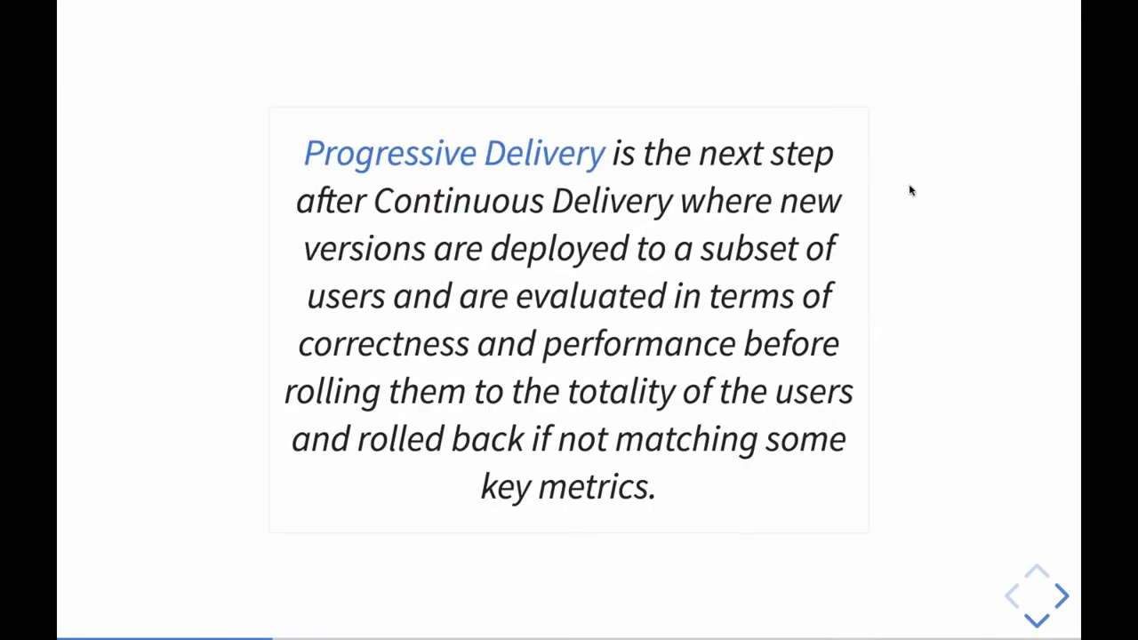